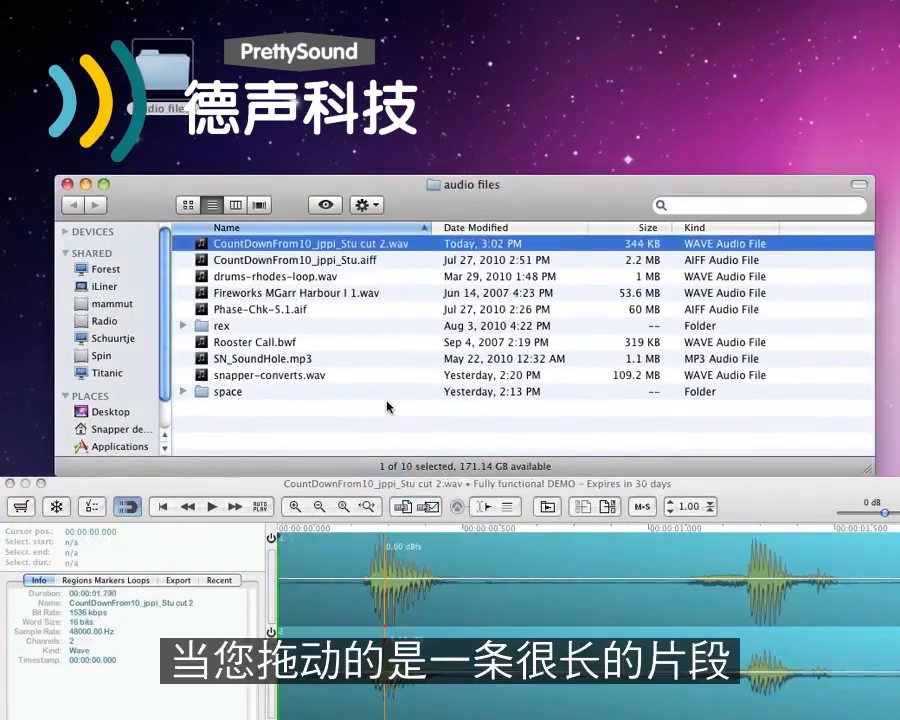
Load snapper-converts.wav, select a long stretch of its waveform and drag the selection into the audio files folder
{"action": "double_click", "coordinate": [310, 376]}
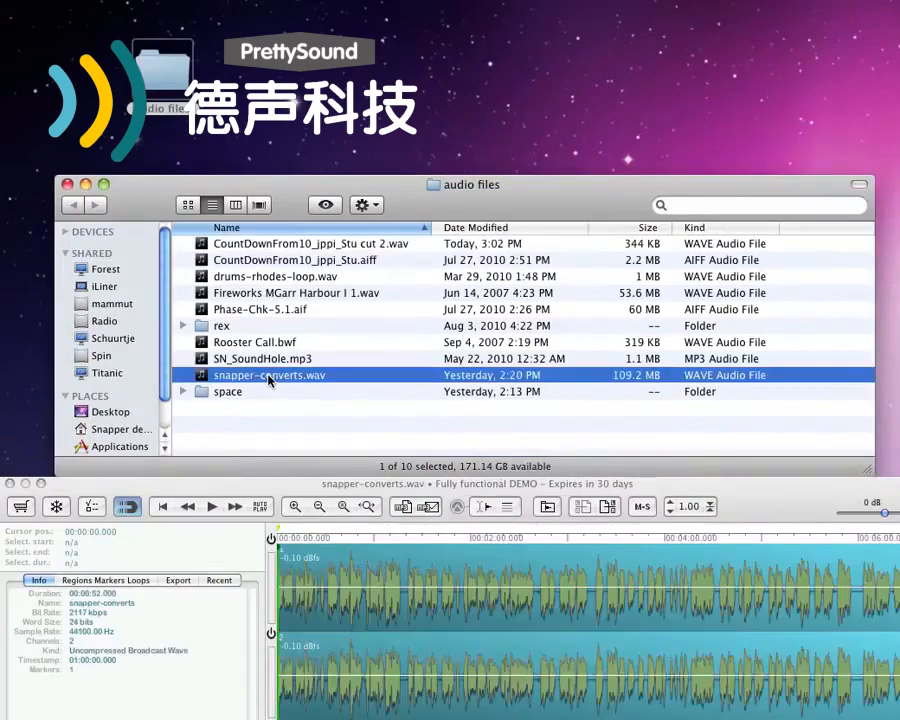
{"action": "left_click_drag", "start_coordinate": [365, 633], "coordinate": [859, 646]}
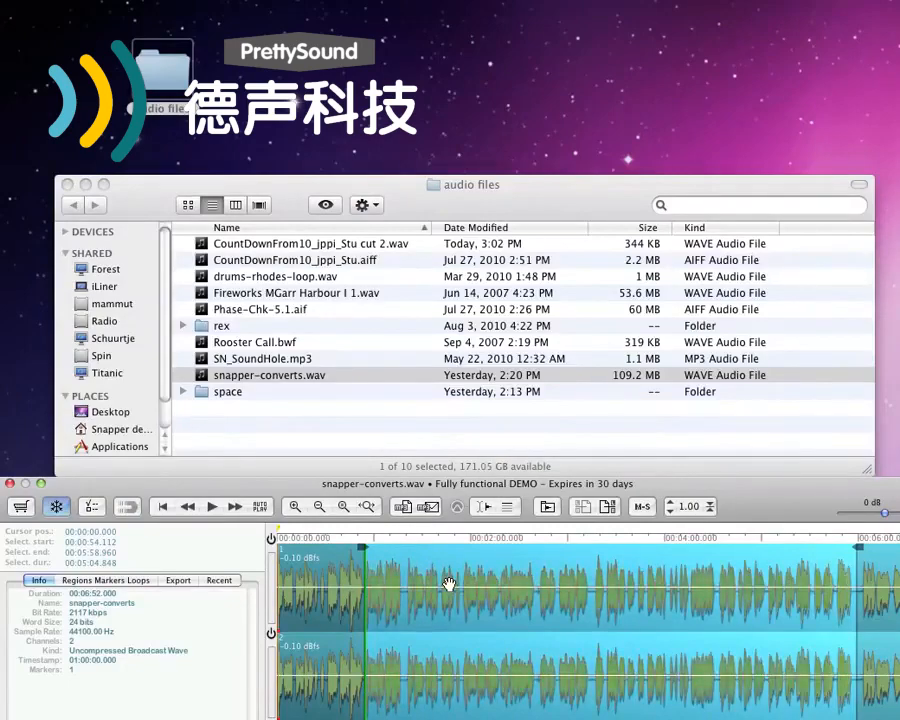
{"action": "left_click_drag", "start_coordinate": [450, 587], "coordinate": [357, 412]}
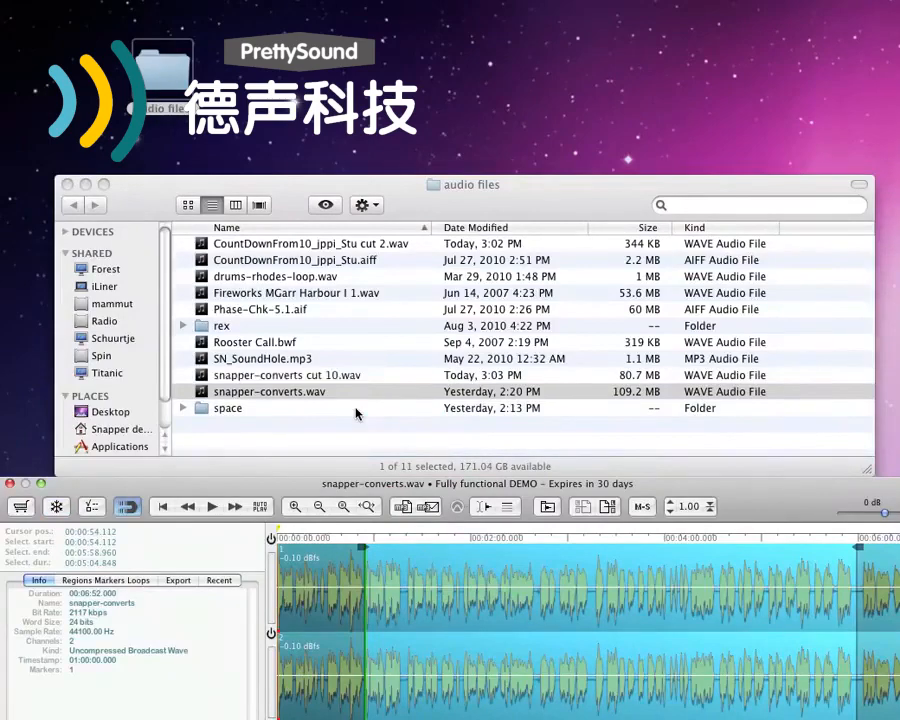
Zoom into the waveform and drag a short selection into the Pro Tools stereo track
{"action": "left_click", "coordinate": [325, 636]}
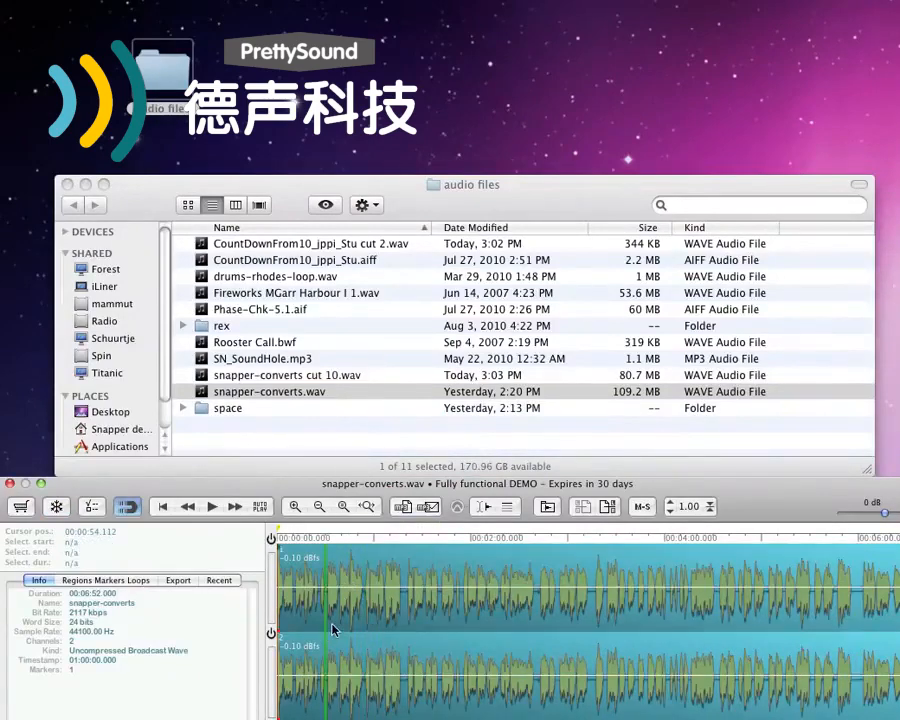
{"action": "key", "text": "super+bracketright"}
{"action": "key", "text": "super+bracketright"}
{"action": "key", "text": "super+bracketright"}
{"action": "key", "text": "super+bracketright"}
{"action": "key", "text": "super+bracketright"}
{"action": "key", "text": "super+bracketright"}
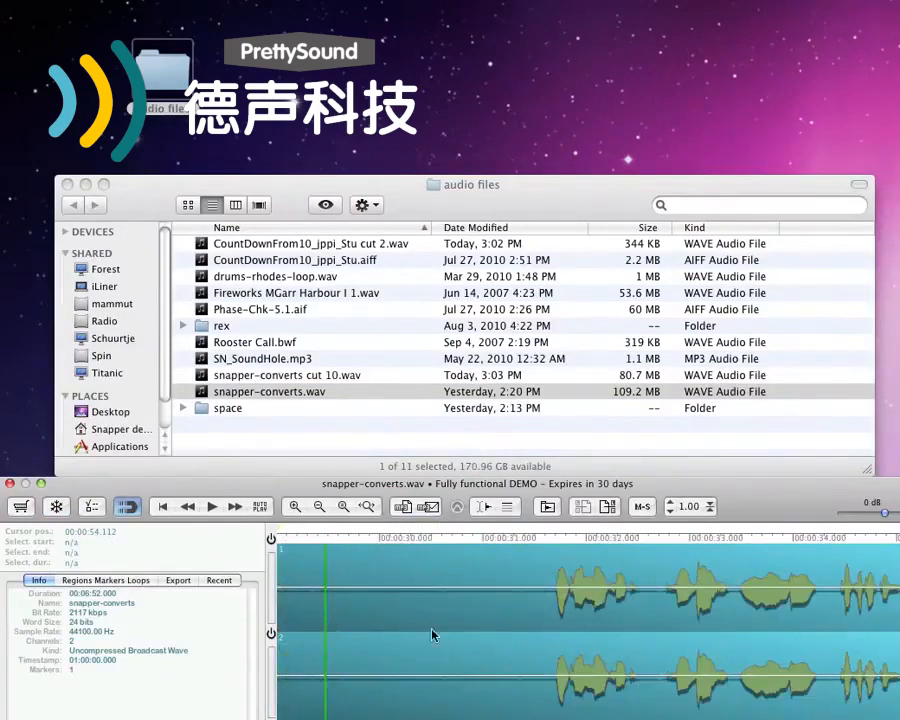
{"action": "left_click_drag", "start_coordinate": [545, 630], "coordinate": [287, 345]}
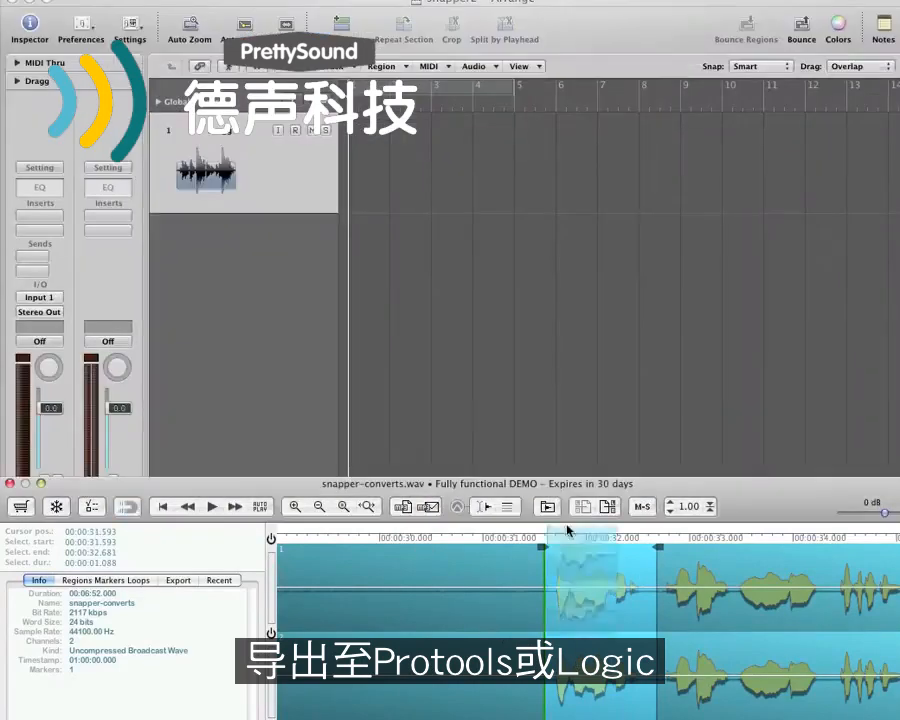
Drag more audio regions onto the Pro Tools mono and stereo tracks
{"action": "left_click_drag", "start_coordinate": [408, 403], "coordinate": [410, 143]}
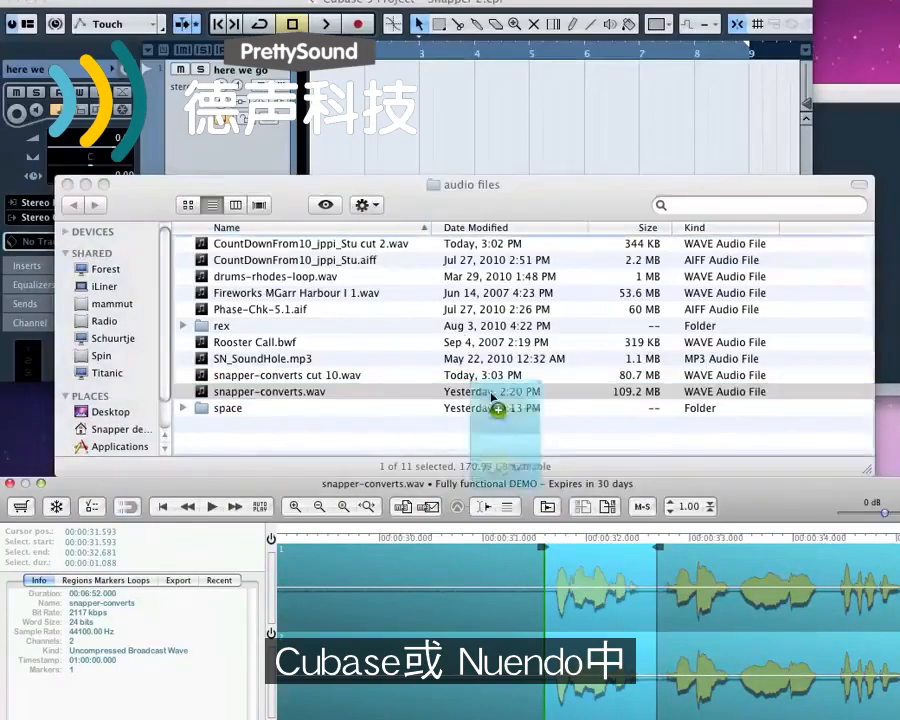
{"action": "left_click_drag", "start_coordinate": [502, 400], "coordinate": [417, 203]}
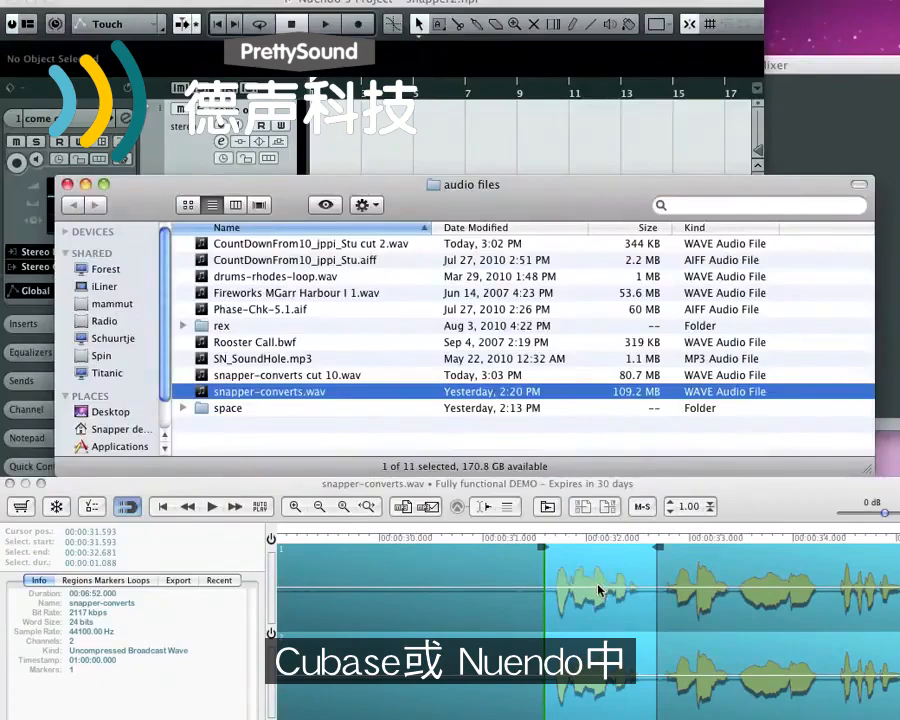
{"action": "left_click_drag", "start_coordinate": [270, 391], "coordinate": [362, 140]}
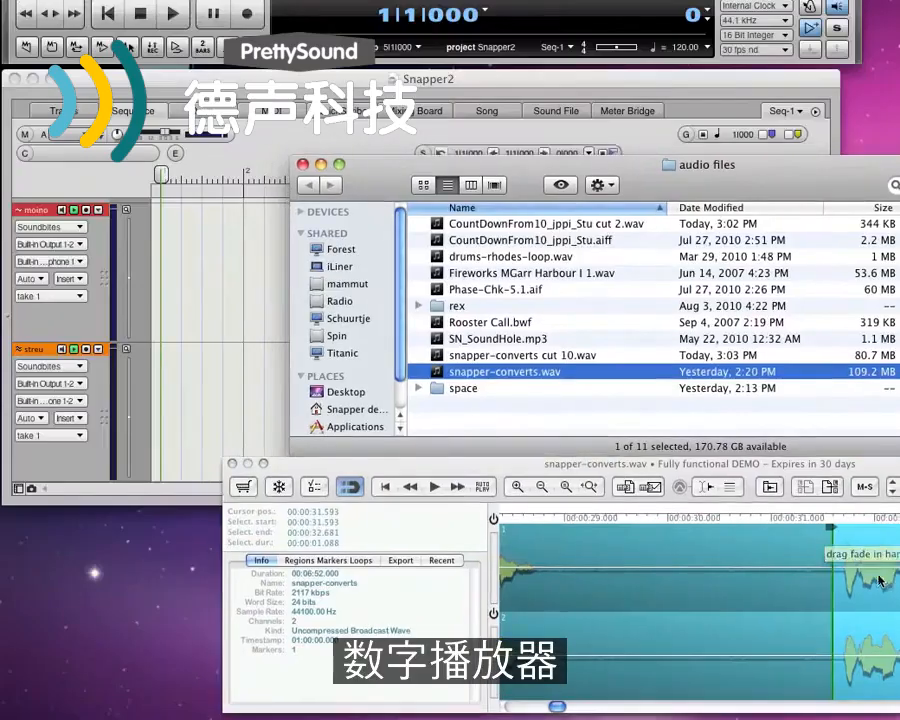
Drag the selected audio into tracks of Digital Performer, REAPER and Soundtrack Pro in turn
{"action": "left_click_drag", "start_coordinate": [505, 371], "coordinate": [193, 383]}
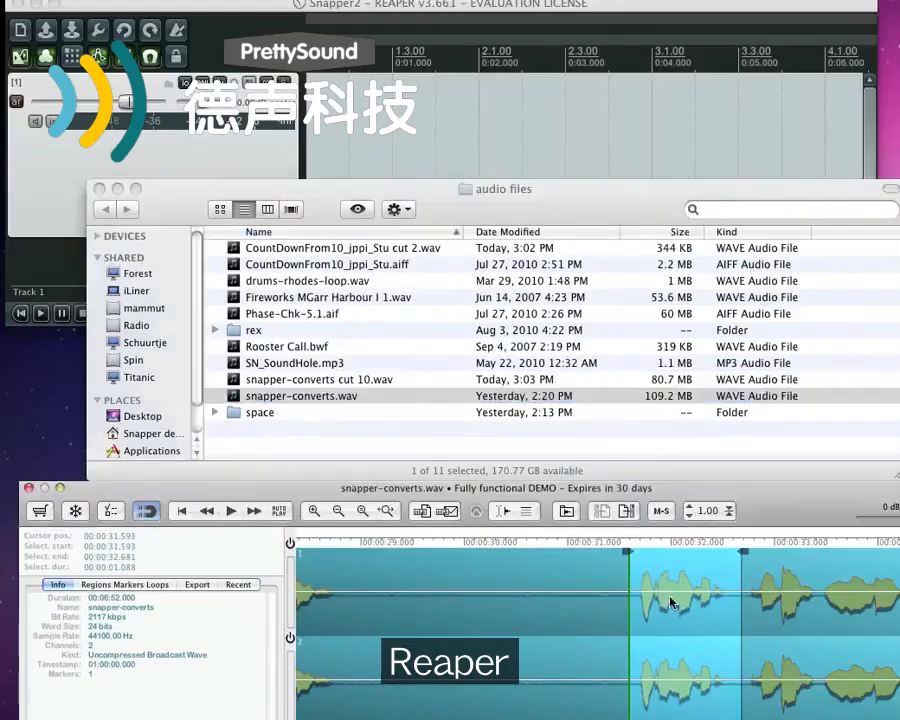
{"action": "left_click_drag", "start_coordinate": [671, 603], "coordinate": [414, 112]}
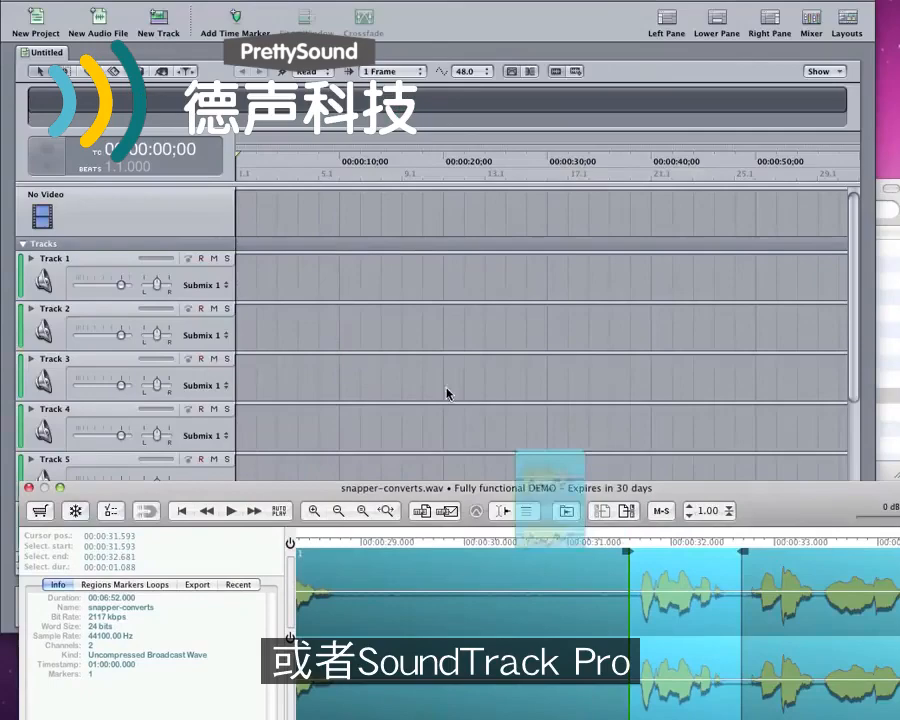
{"action": "left_click_drag", "start_coordinate": [530, 460], "coordinate": [272, 285]}
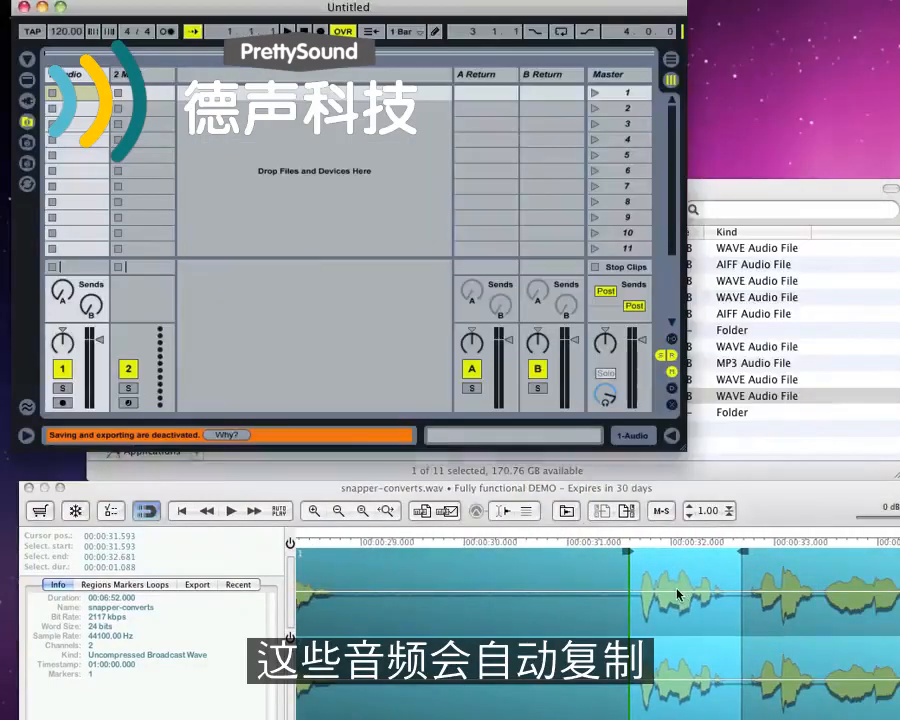
Drag the selection into Ableton Live and set Collect Into Project in the current Live Set's file management
{"action": "left_click_drag", "start_coordinate": [673, 594], "coordinate": [268, 118]}
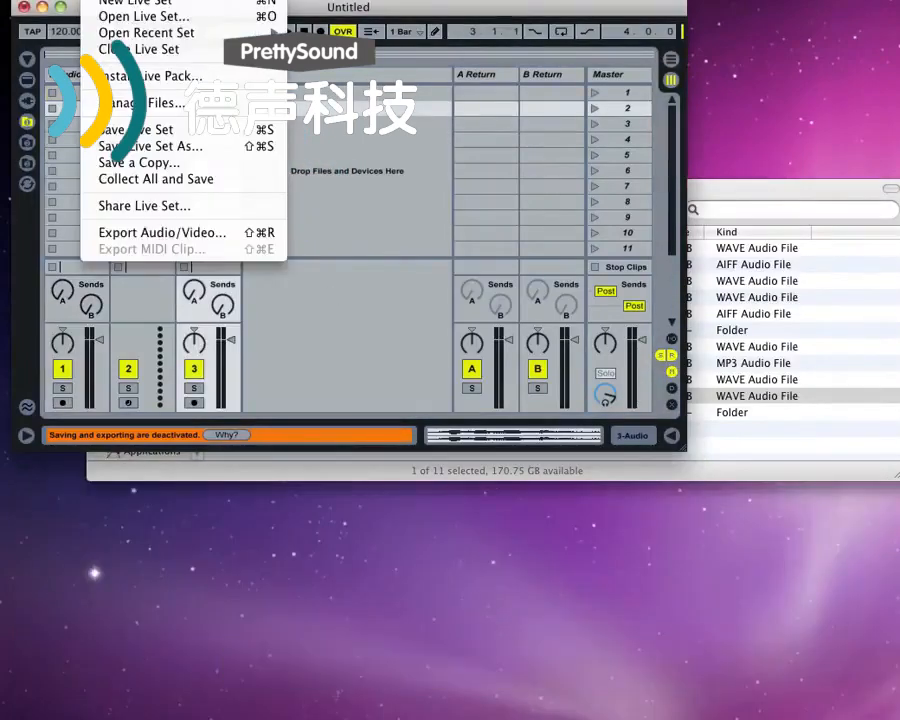
{"action": "left_click", "coordinate": [140, 102]}
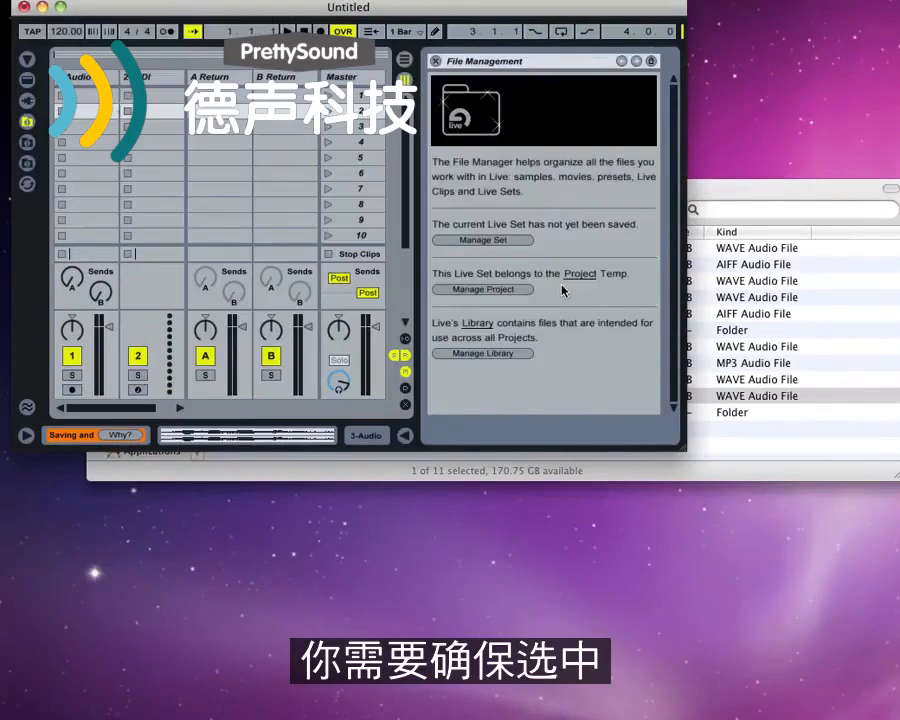
{"action": "left_click", "coordinate": [482, 240]}
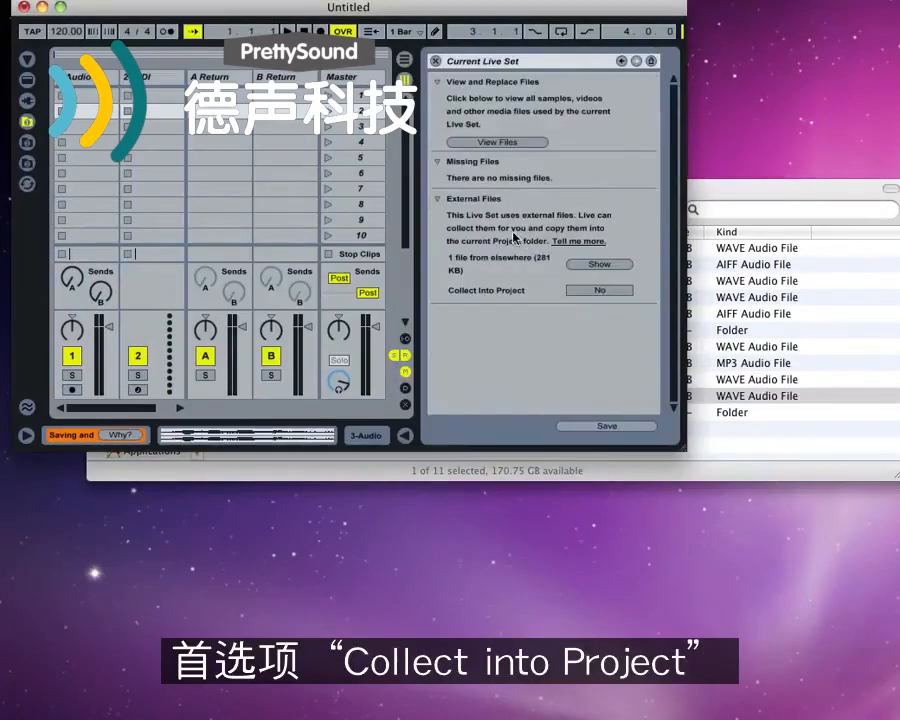
{"action": "left_click", "coordinate": [586, 292]}
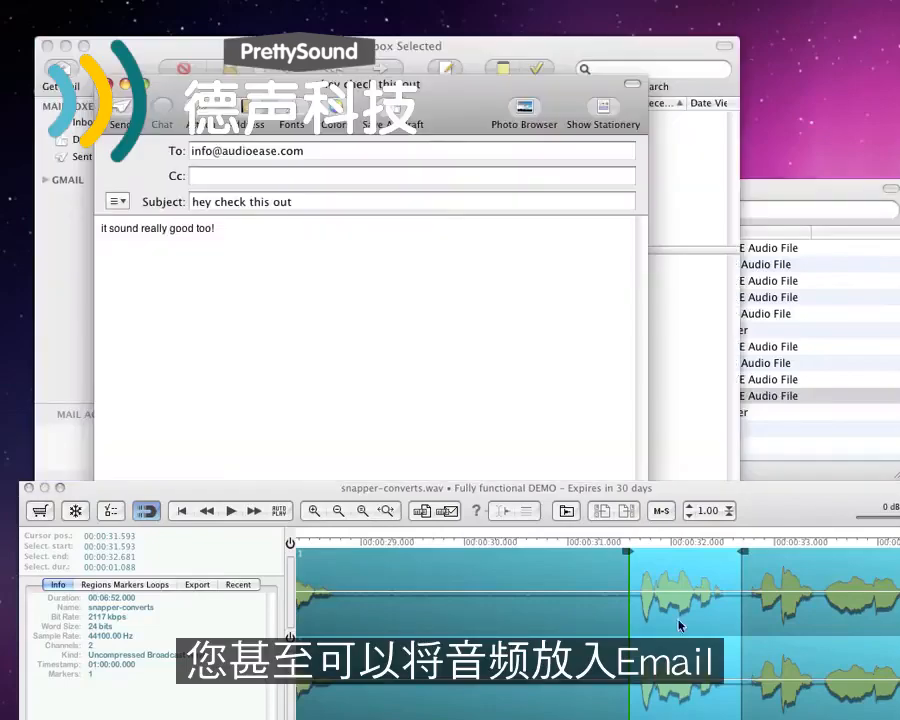
Drag the selection into the body of the open mail message to embed it as playable audio
{"action": "left_click_drag", "start_coordinate": [685, 600], "coordinate": [191, 294]}
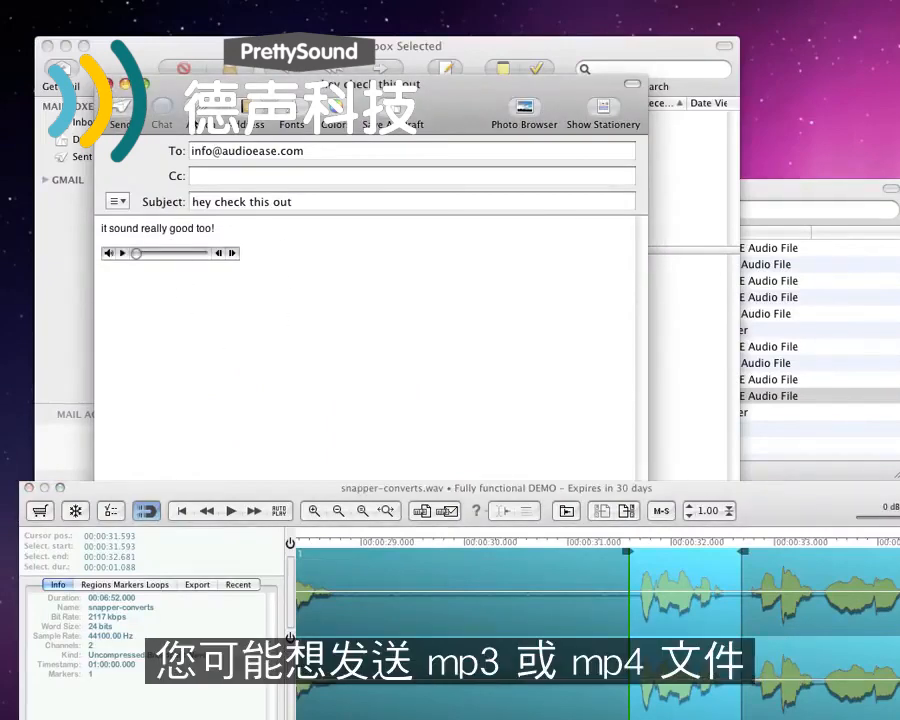
{"action": "left_click", "coordinate": [806, 200]}
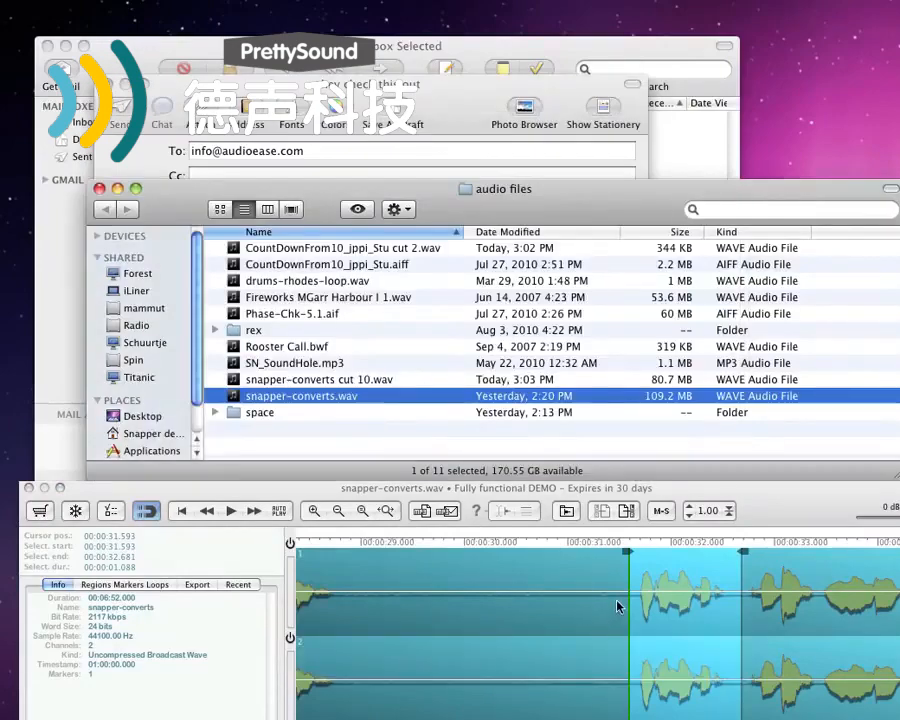
{"action": "left_click", "coordinate": [447, 515]}
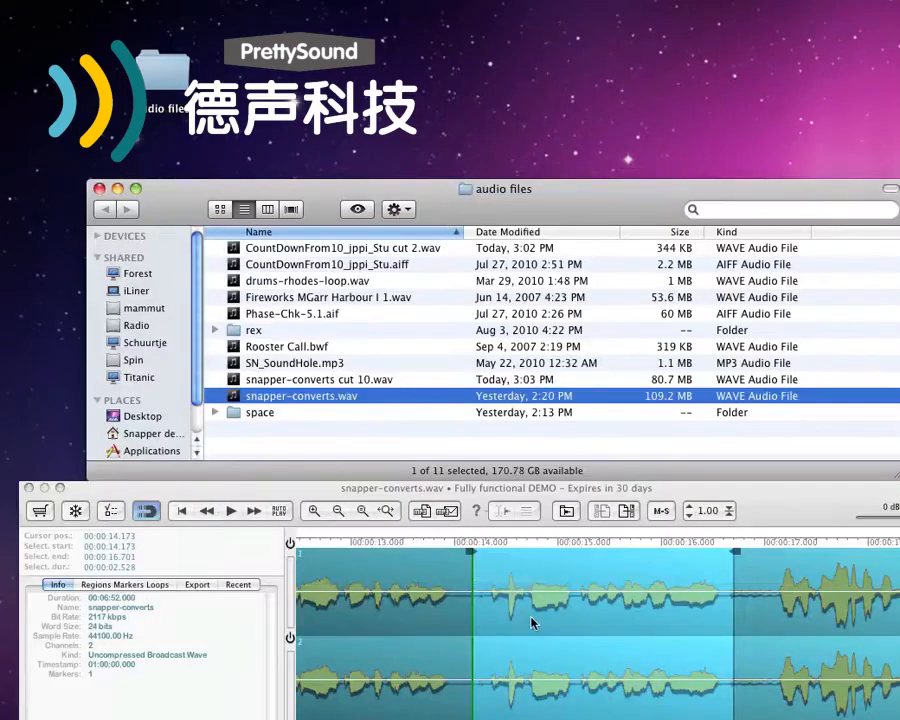
Make an MP3 file from the selected section into the audio files folder
{"action": "left_click", "coordinate": [421, 513]}
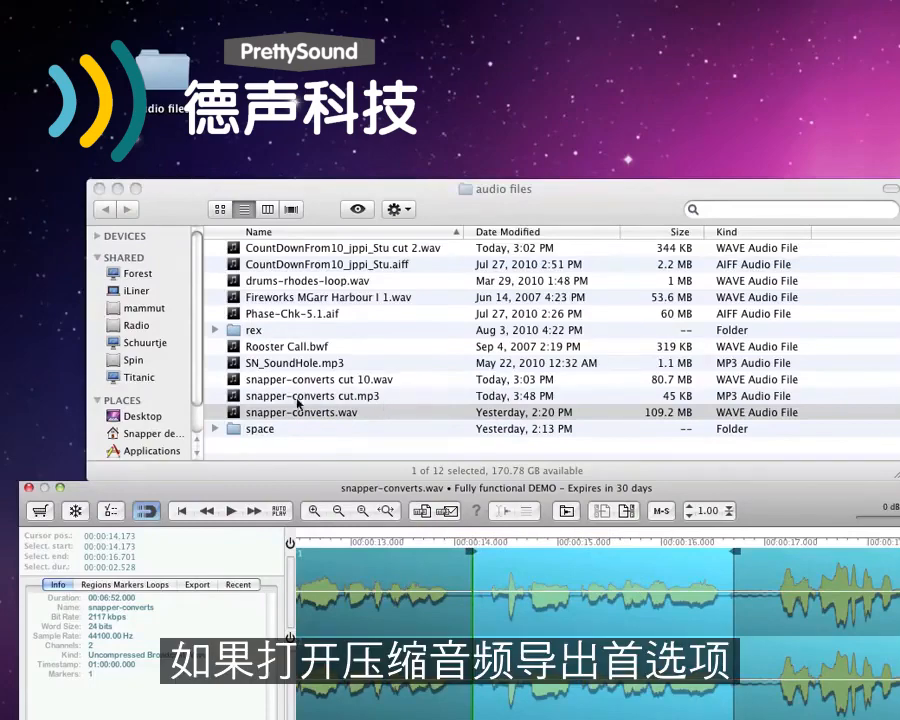
Open Snapper Preferences' Export settings and set the compressed audio export file type to M4A/AAC
{"action": "left_click", "coordinate": [103, 512]}
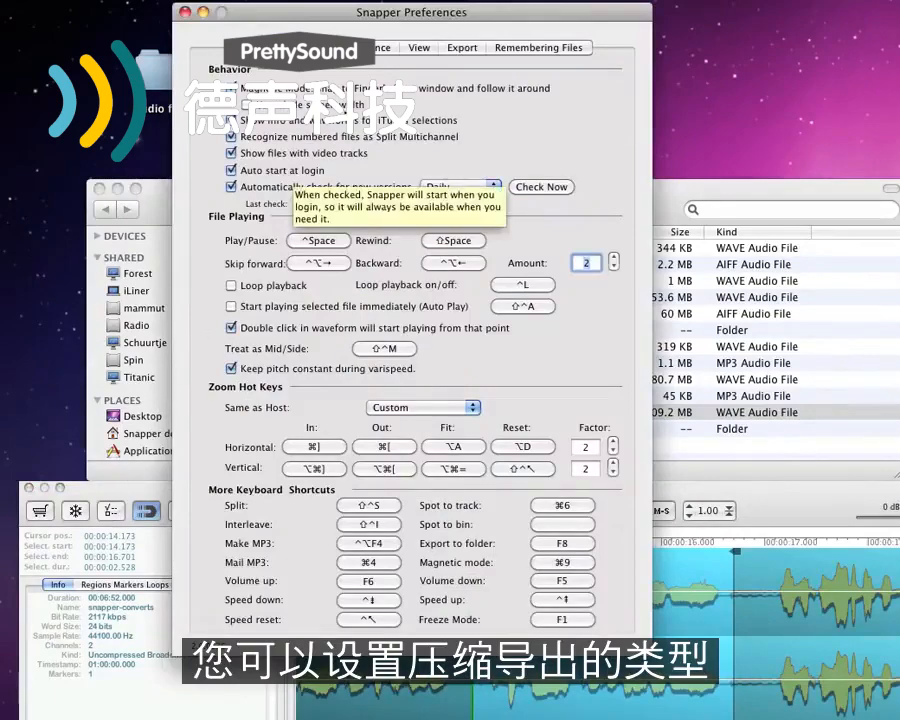
{"action": "left_click", "coordinate": [458, 48]}
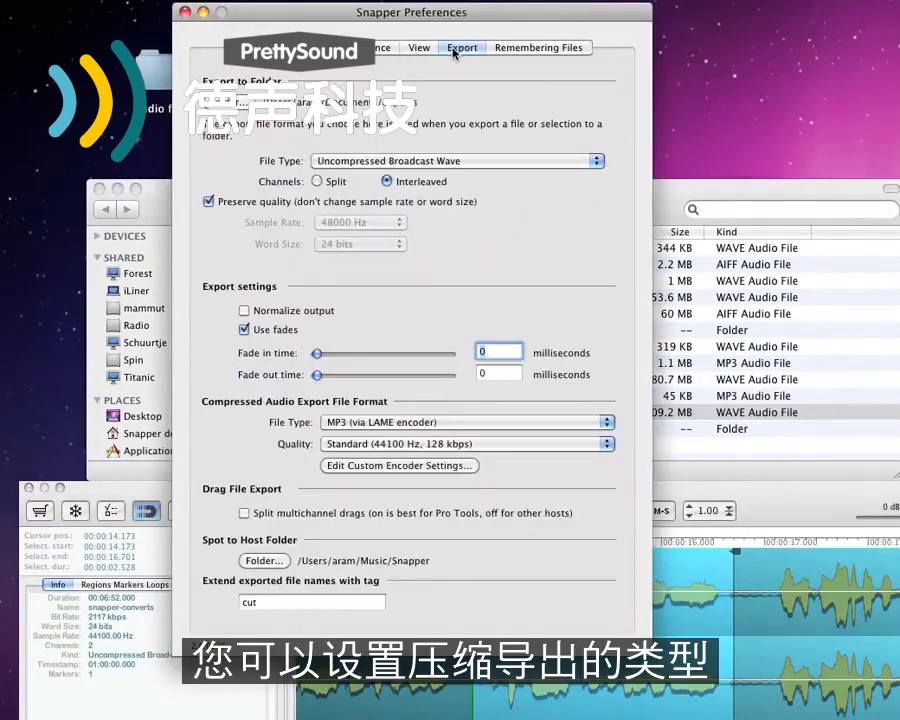
{"action": "left_click", "coordinate": [395, 423]}
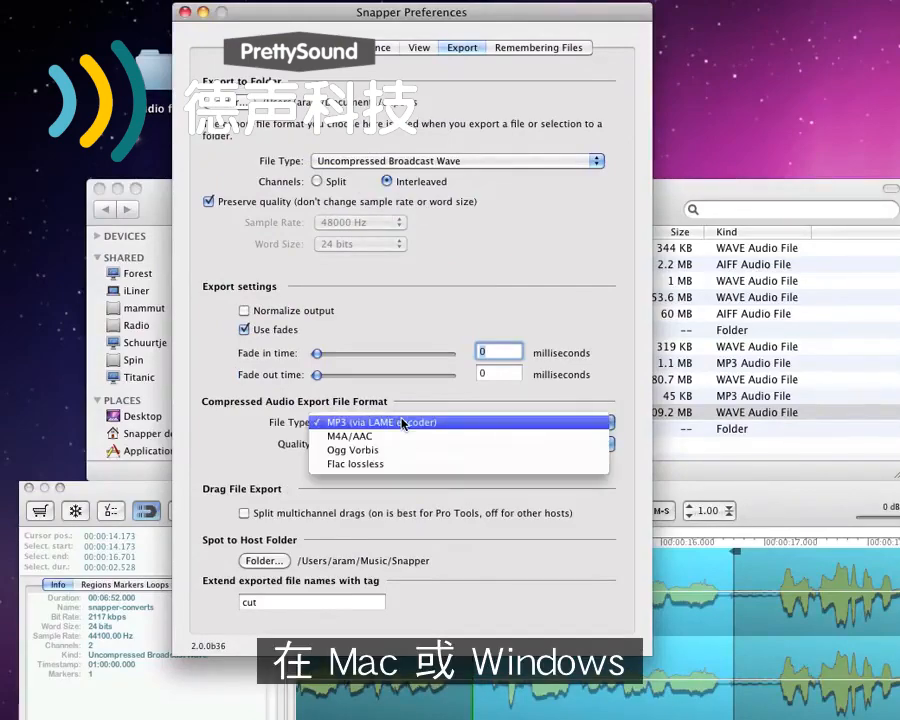
{"action": "left_click", "coordinate": [402, 424]}
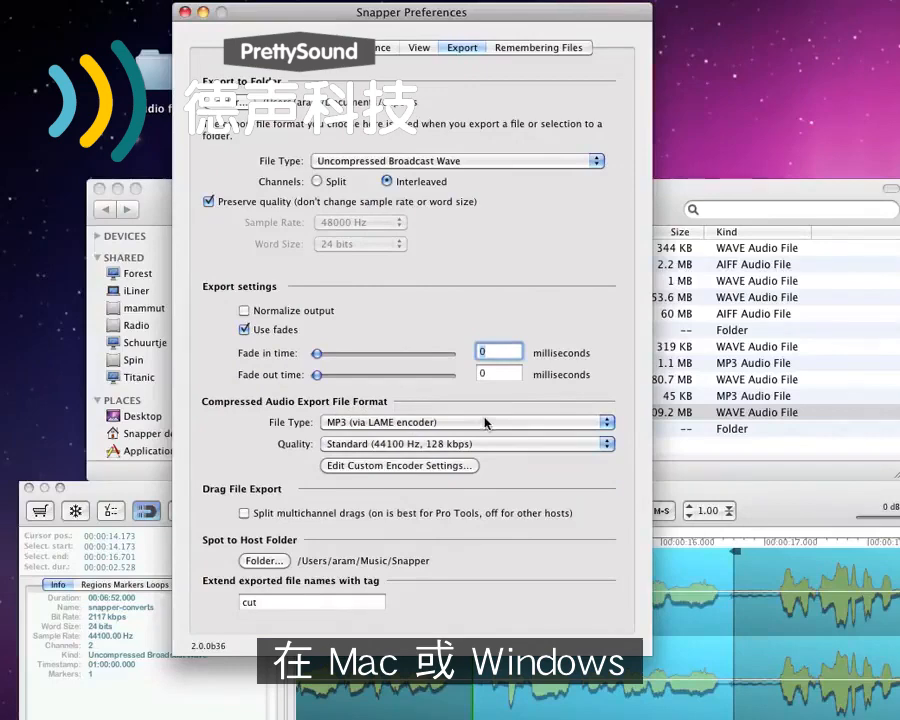
{"action": "left_click", "coordinate": [551, 428]}
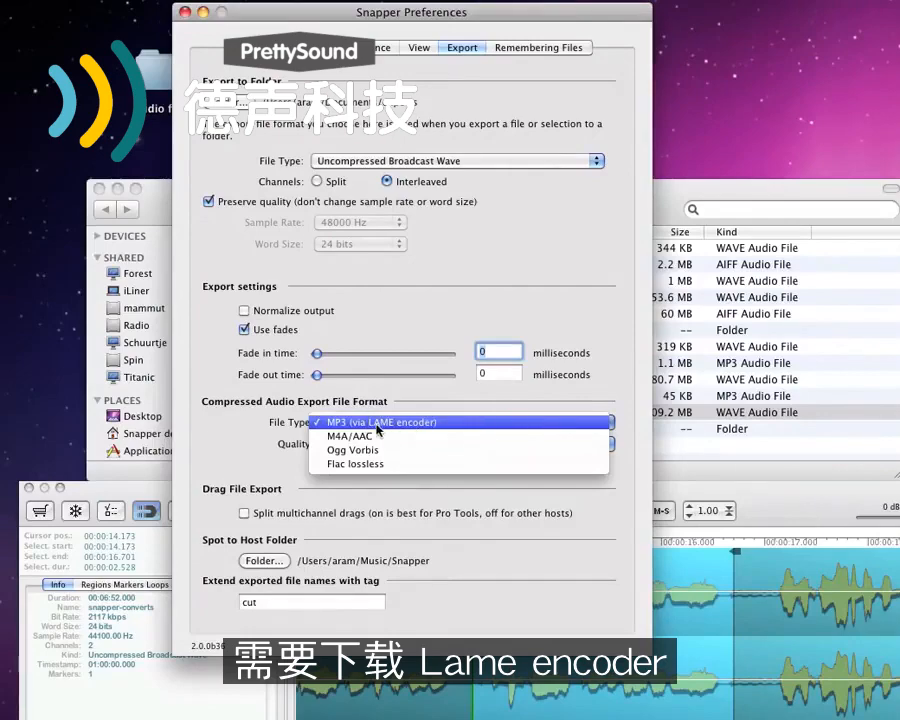
{"action": "left_click", "coordinate": [456, 404]}
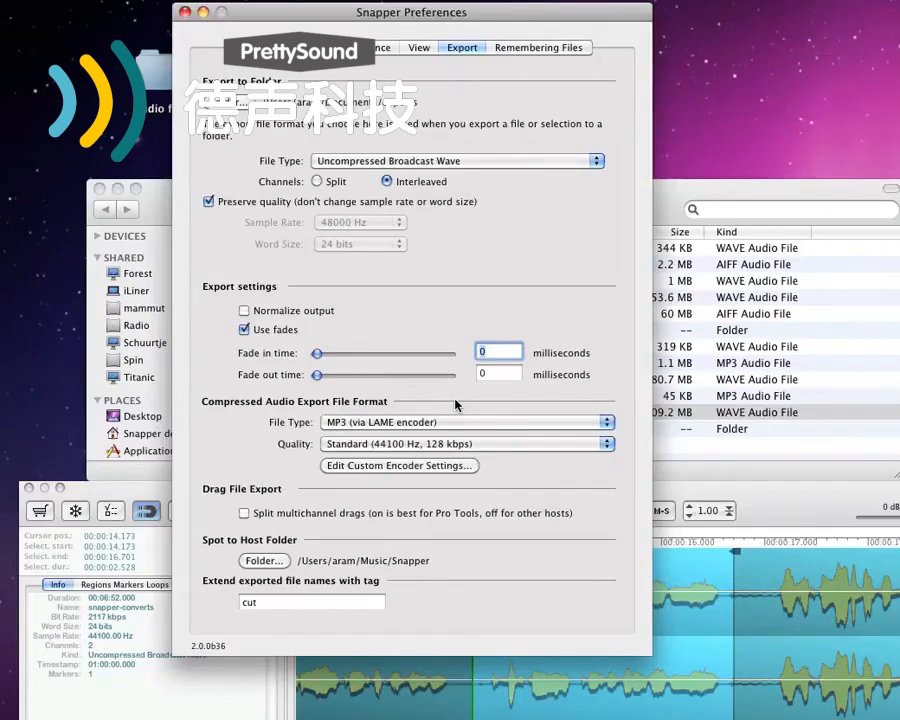
{"action": "left_click", "coordinate": [438, 422]}
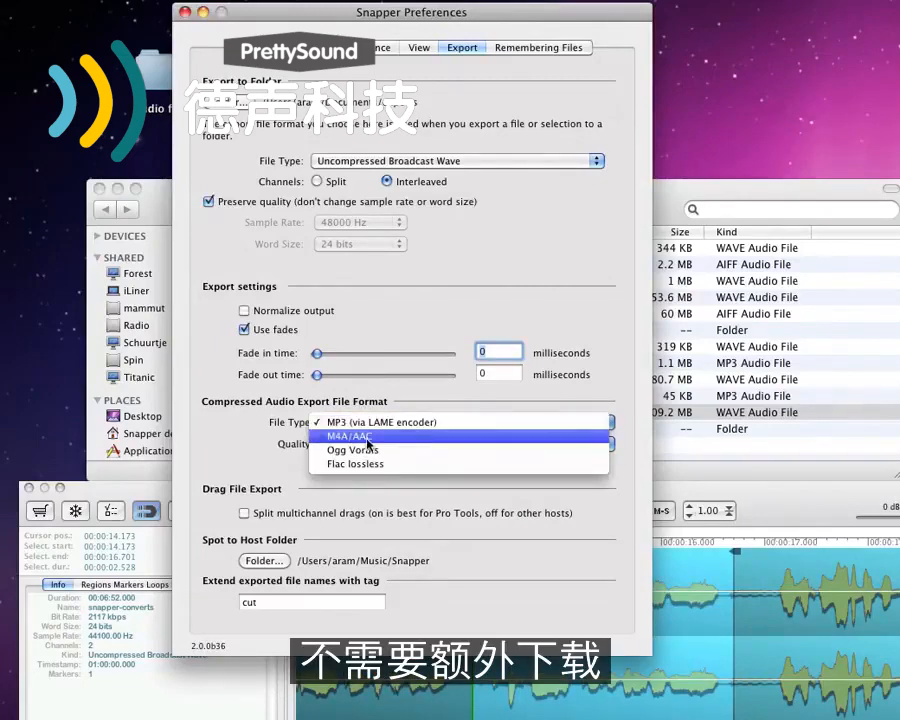
{"action": "left_click", "coordinate": [412, 442]}
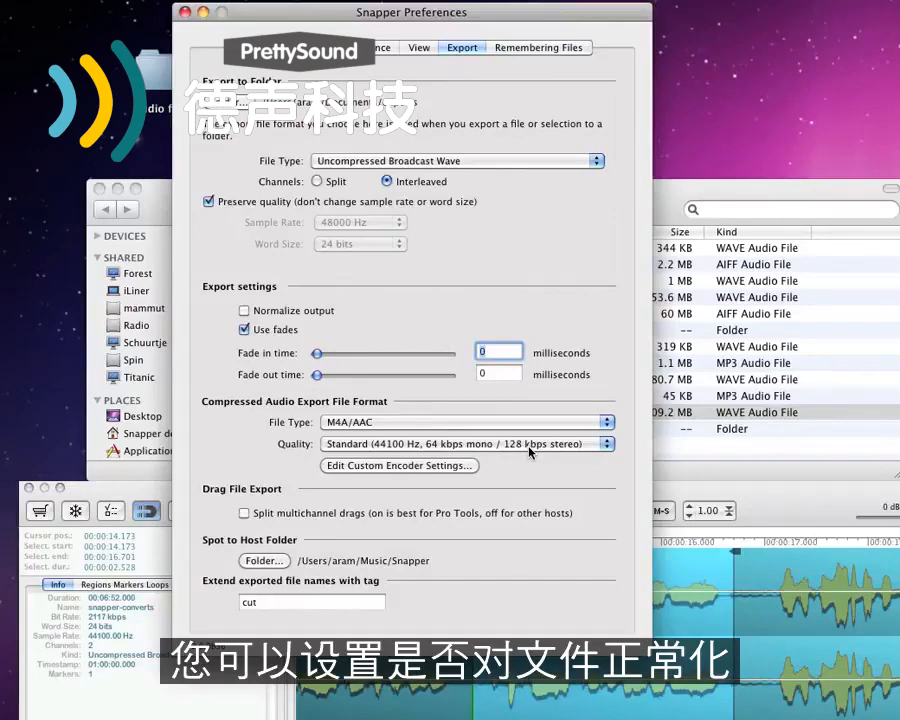
{"action": "left_click", "coordinate": [272, 316]}
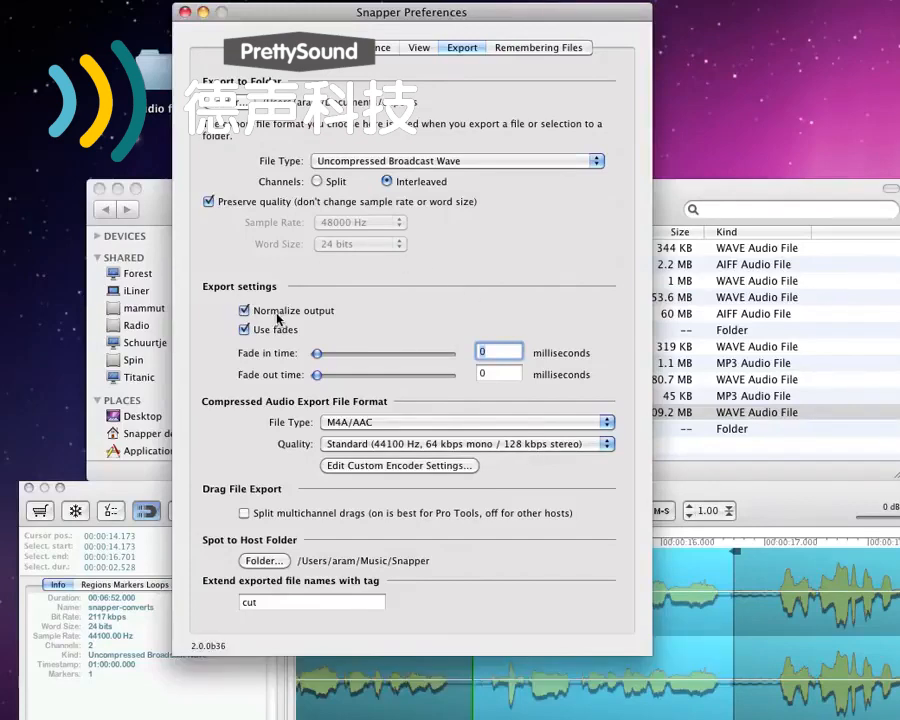
{"action": "left_click", "coordinate": [276, 313]}
{"action": "left_click", "coordinate": [276, 331]}
{"action": "left_click", "coordinate": [277, 331]}
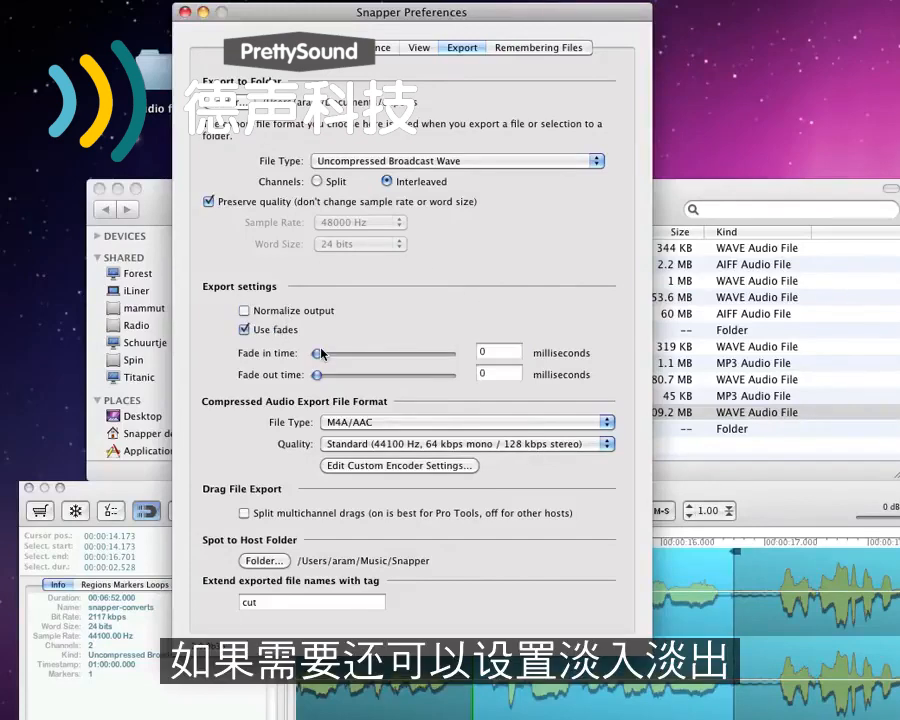
{"action": "left_click_drag", "start_coordinate": [320, 356], "coordinate": [303, 377]}
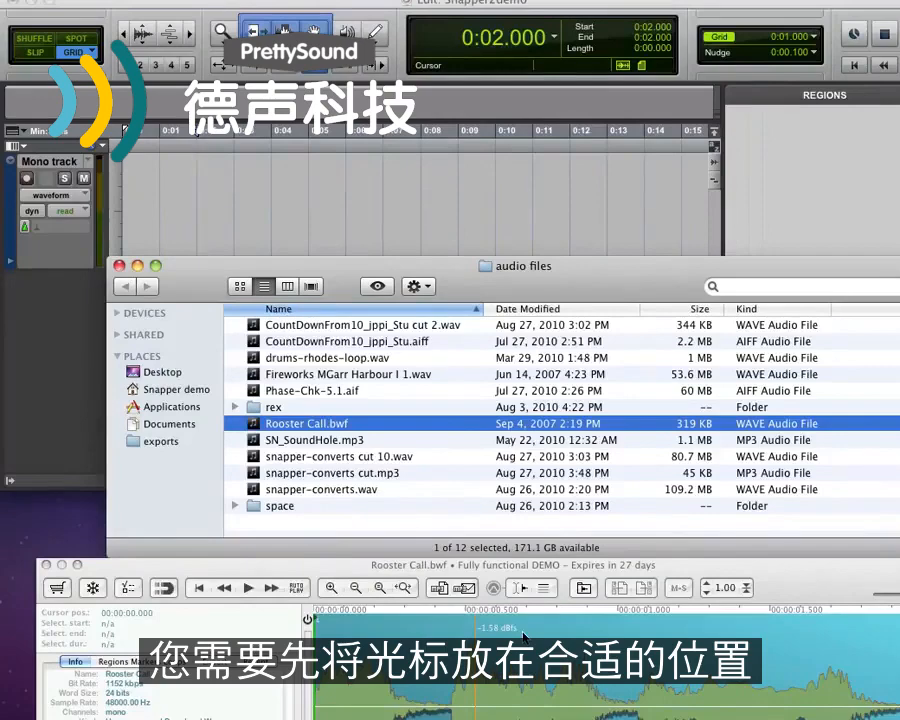
Place the Pro Tools cursor at 3 seconds and spot Rooster Call.bwf to the Pro Tools cursor
{"action": "left_click", "coordinate": [232, 200]}
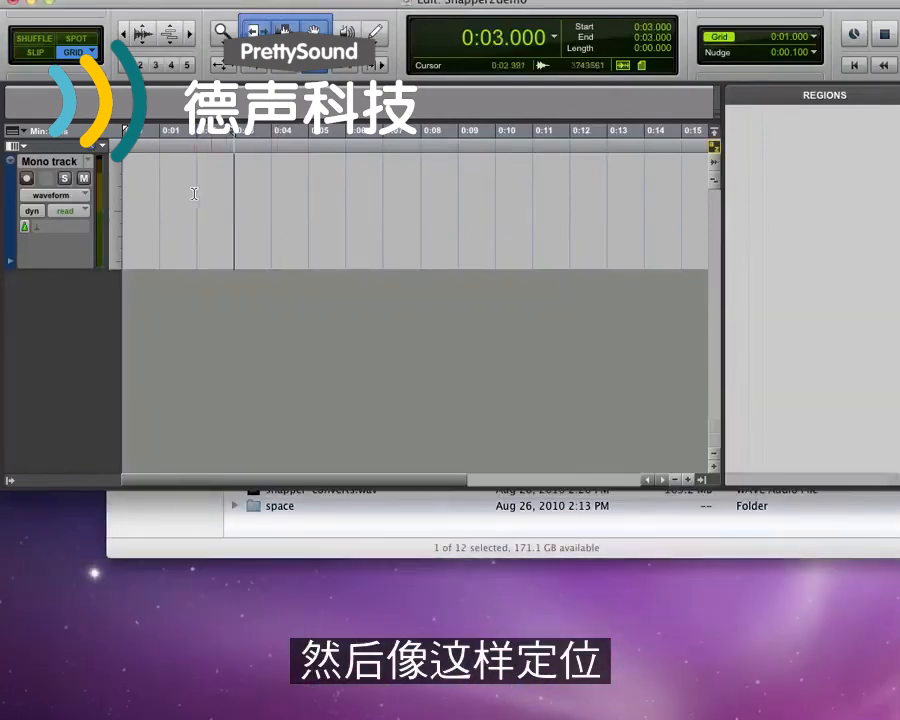
{"action": "left_click", "coordinate": [194, 192]}
{"action": "left_click", "coordinate": [227, 194]}
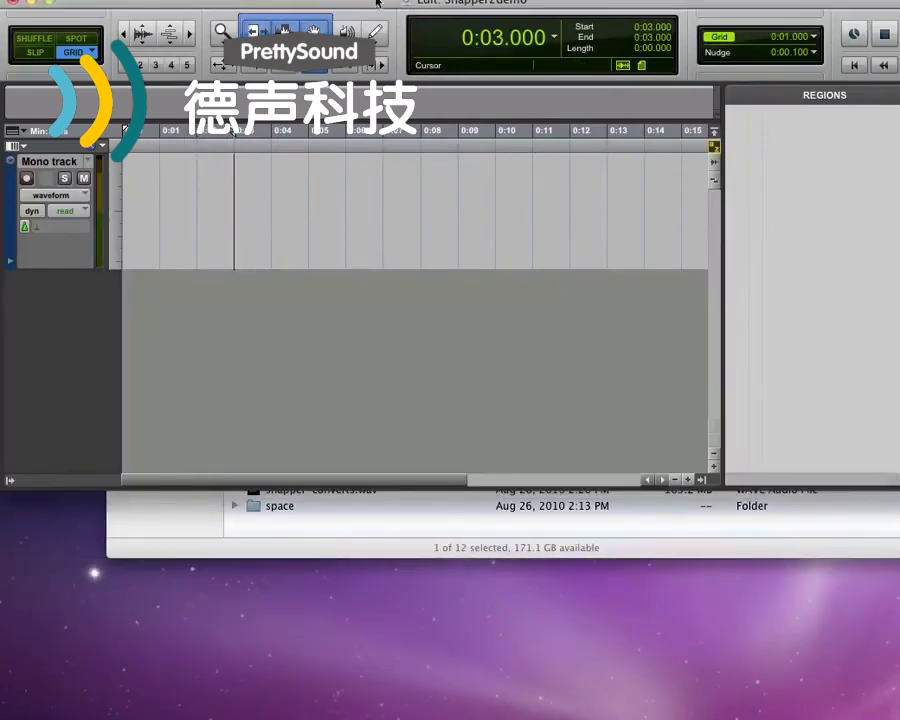
{"action": "left_click", "coordinate": [540, 550]}
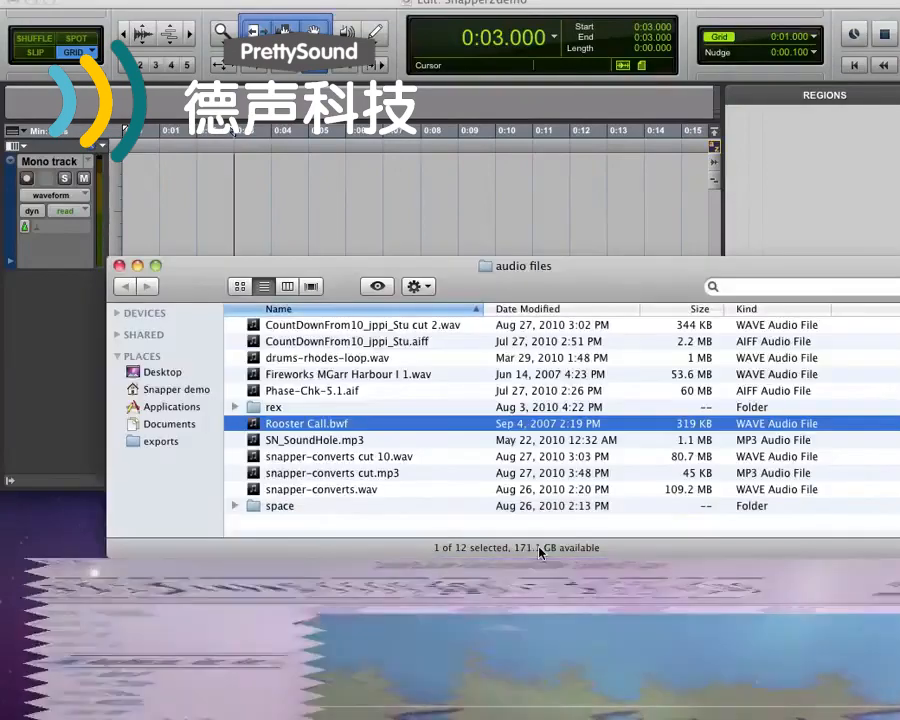
{"action": "left_click", "coordinate": [519, 597]}
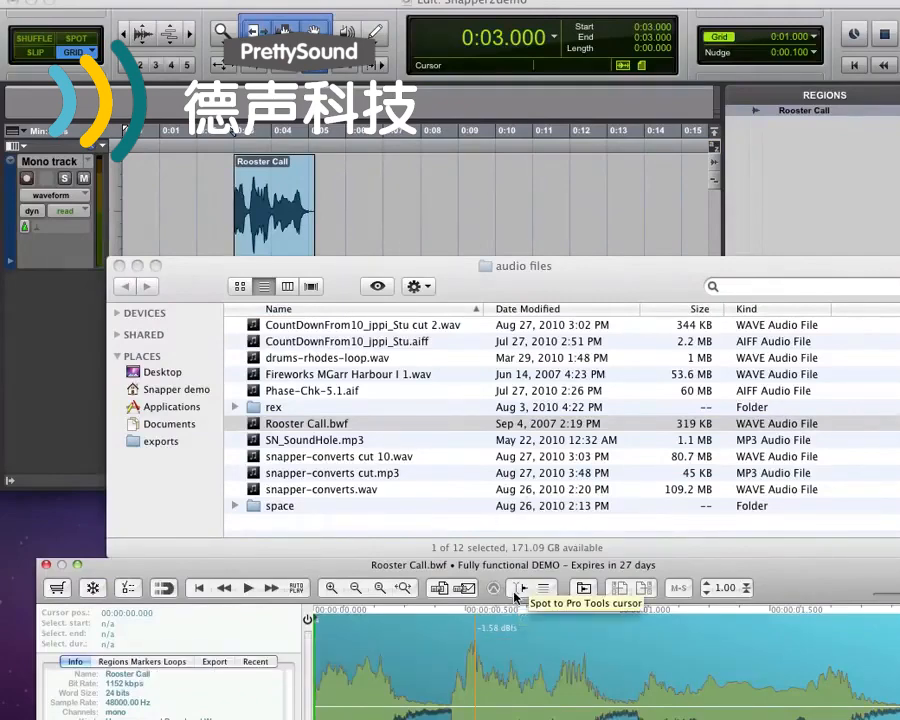
Spot Rooster Call.bwf to the Pro Tools cursor a second time
{"action": "left_click", "coordinate": [518, 590]}
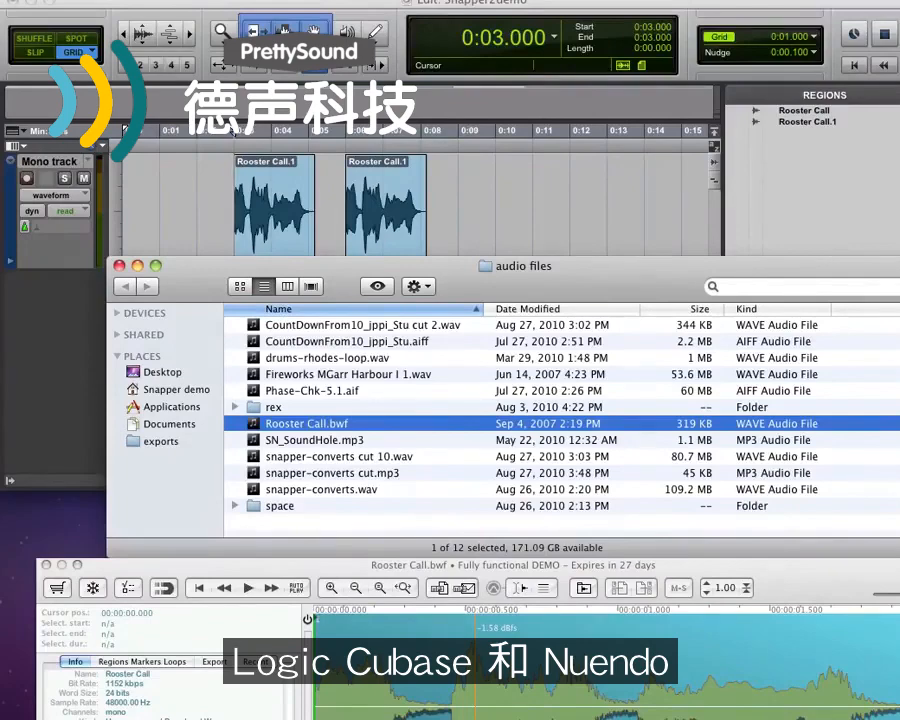
{"action": "key", "text": "super+Tab"}
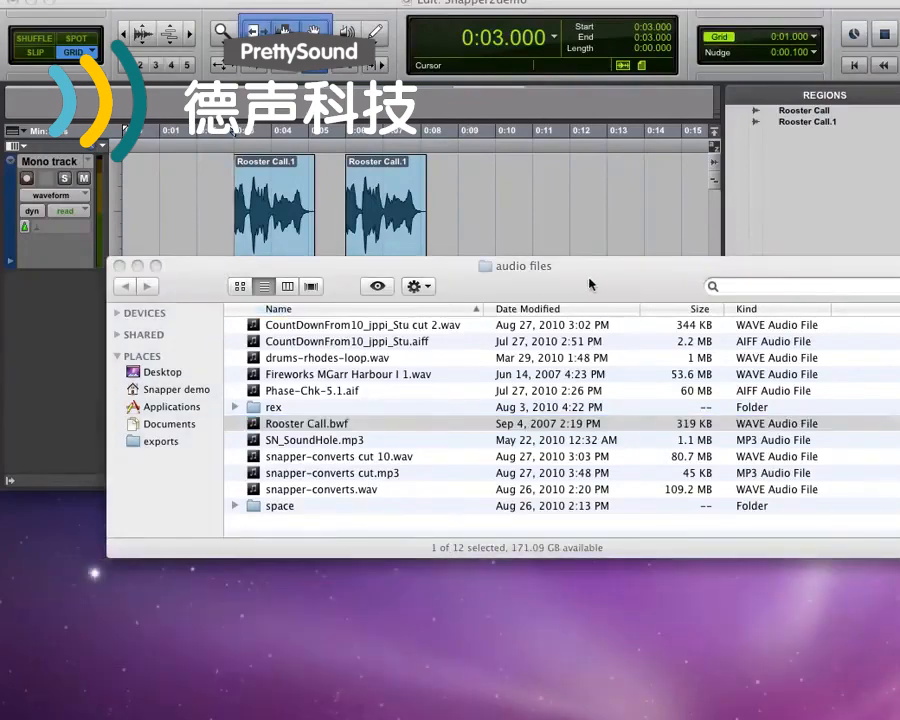
{"action": "left_click", "coordinate": [590, 283]}
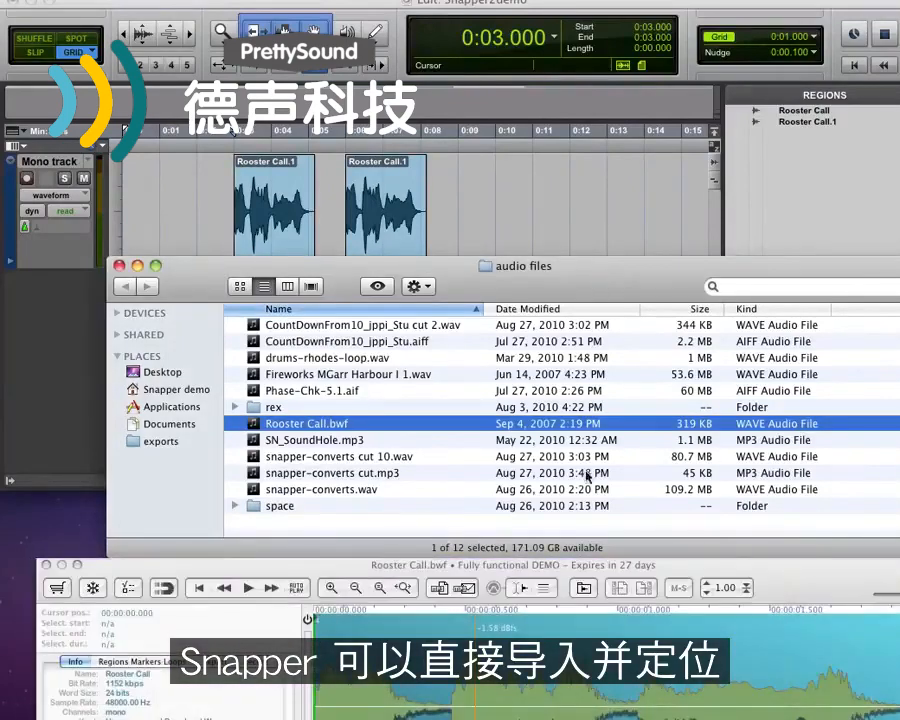
Spot Rooster Call.bwf to the Pro Tools cursor three more times
{"action": "left_click", "coordinate": [520, 588]}
{"action": "left_click", "coordinate": [516, 592]}
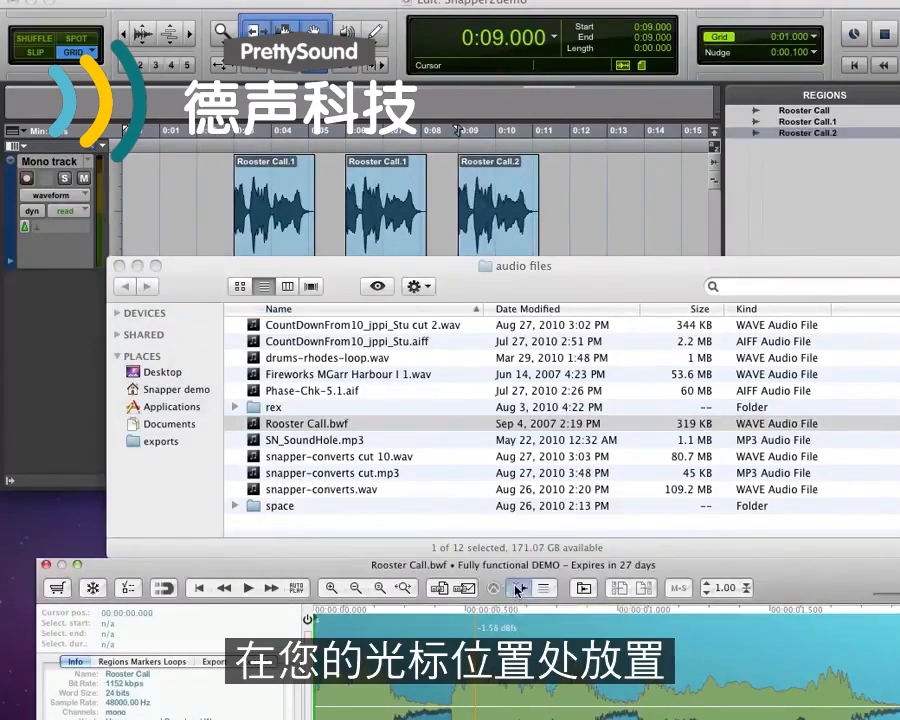
{"action": "left_click", "coordinate": [516, 590]}
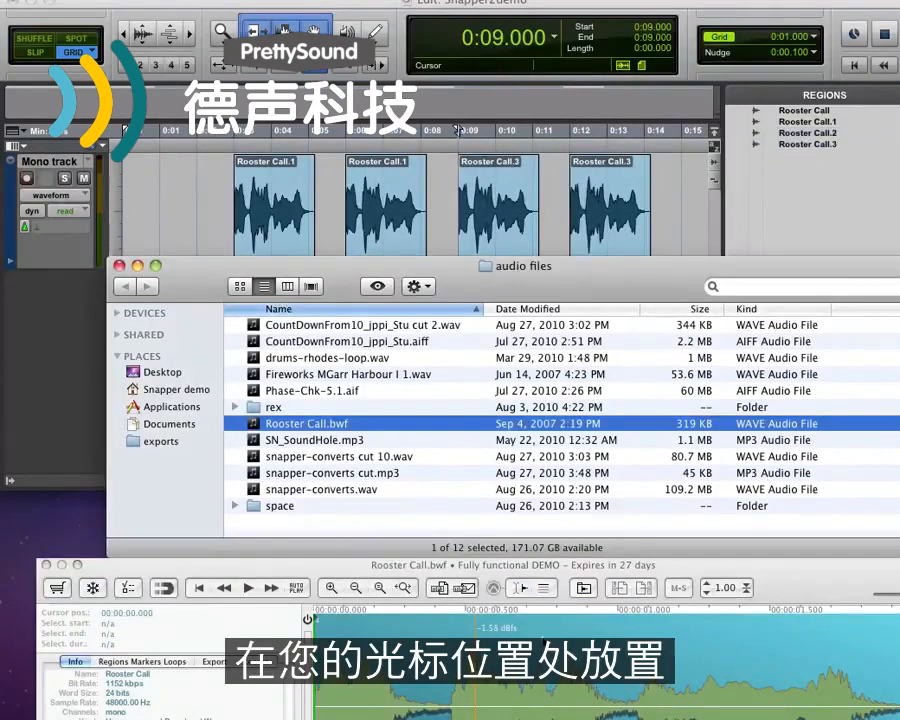
{"action": "left_click", "coordinate": [543, 590]}
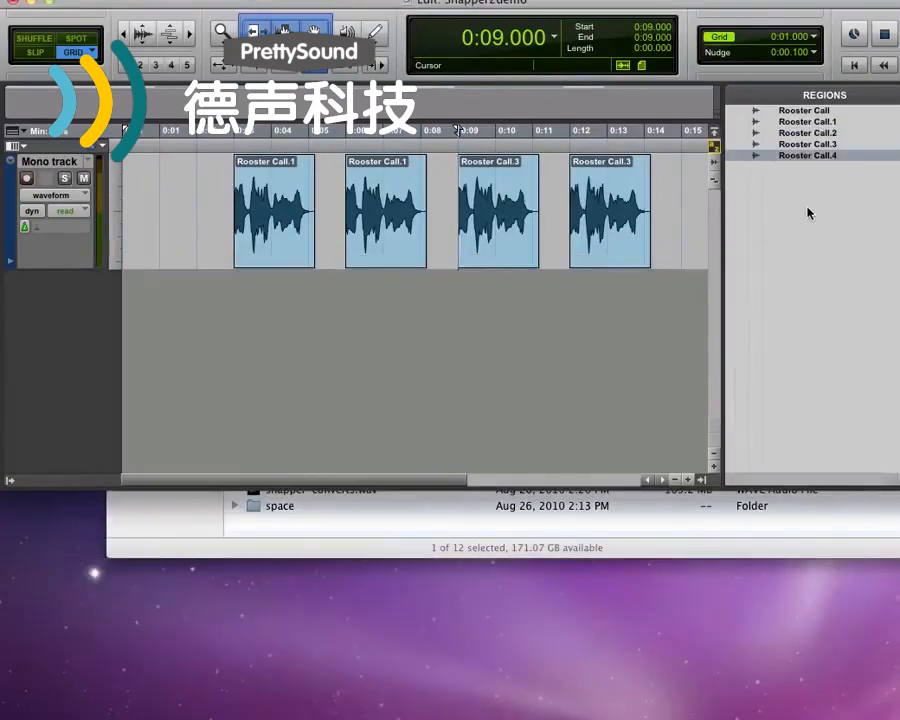
Load Fireworks MGarr Harbour I 1.wav from the audio files folder into Snapper and play it
{"action": "left_click", "coordinate": [600, 553]}
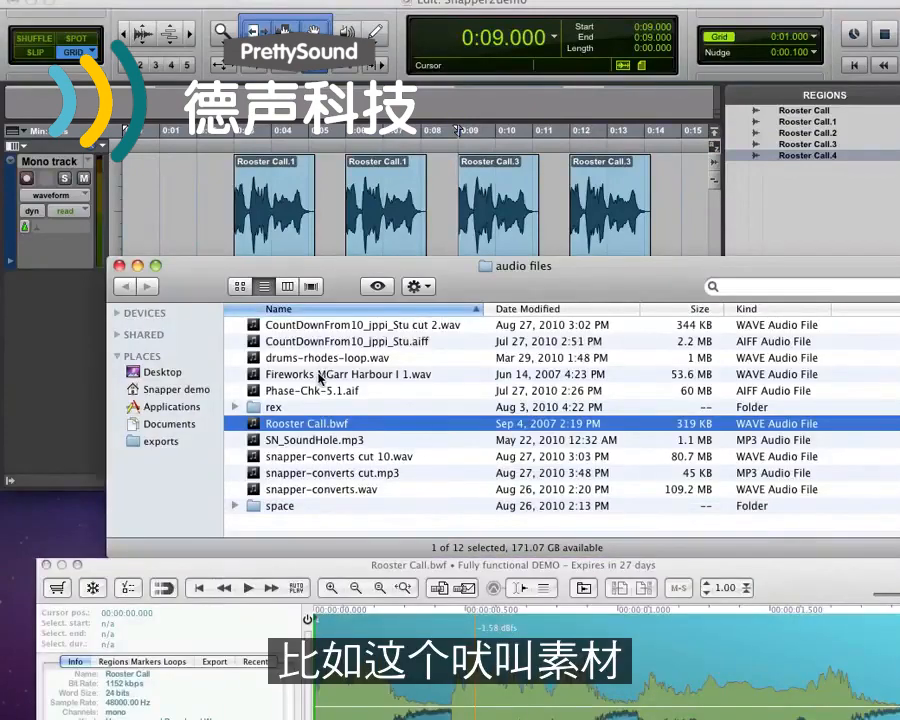
{"action": "left_click", "coordinate": [320, 376]}
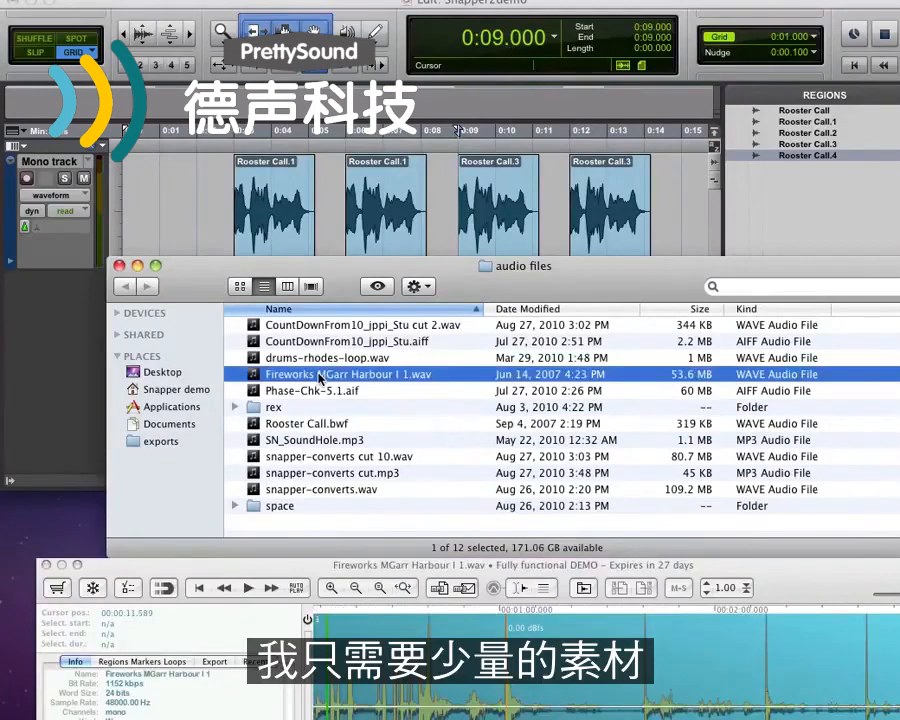
{"action": "left_click", "coordinate": [256, 592]}
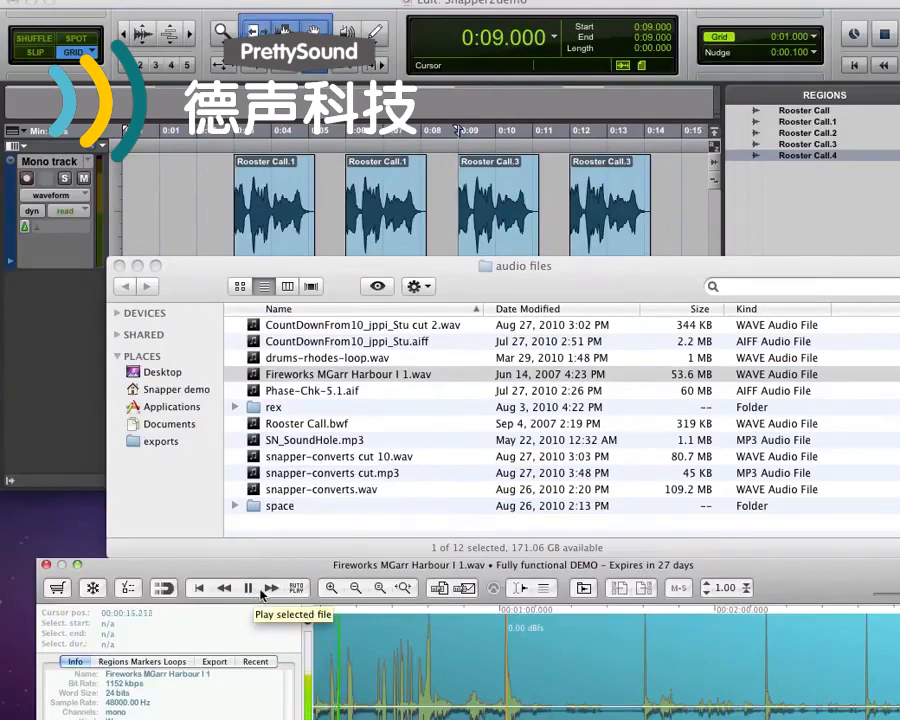
Zoom into the waveform and select a short burst from about 30.5 to 30.9 seconds
{"action": "left_click", "coordinate": [393, 706]}
{"action": "scroll", "coordinate": [393, 706], "scroll_direction": "up", "scroll_amount": 10}
{"action": "scroll", "coordinate": [393, 706], "scroll_direction": "down", "scroll_amount": 3}
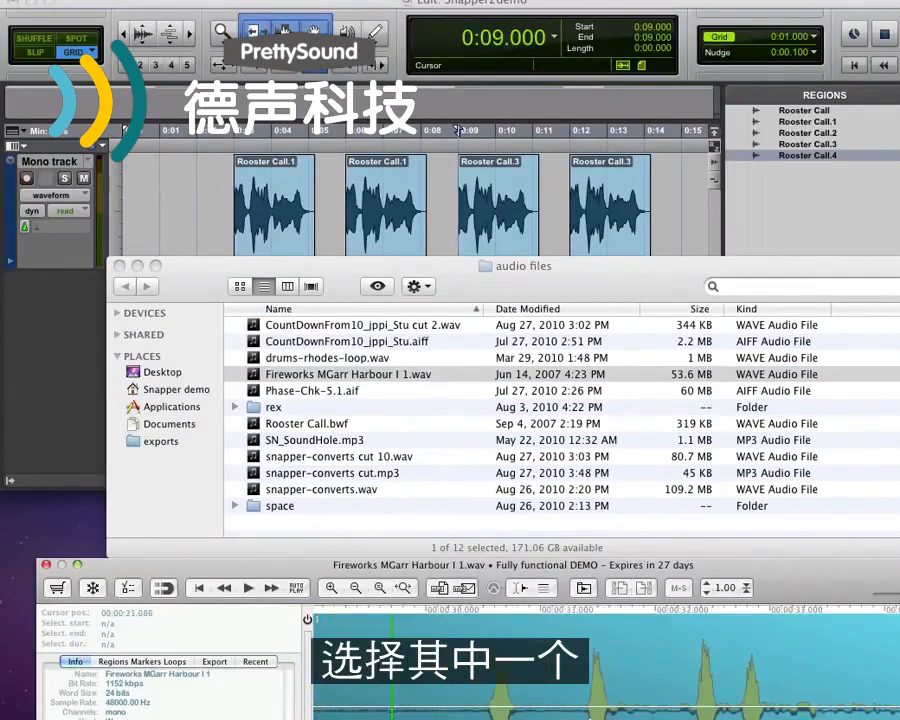
{"action": "left_click_drag", "start_coordinate": [479, 712], "coordinate": [532, 712]}
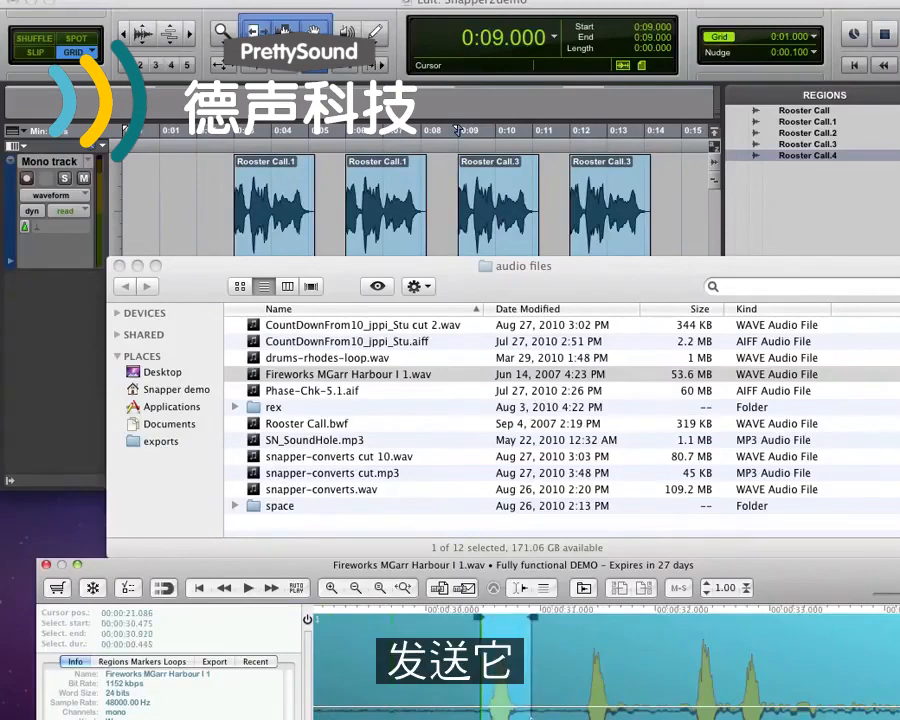
Delete all the Rooster Call regions from the Pro Tools track
{"action": "left_click", "coordinate": [660, 208]}
{"action": "left_click_drag", "start_coordinate": [660, 208], "coordinate": [218, 208]}
{"action": "key", "text": "Delete"}
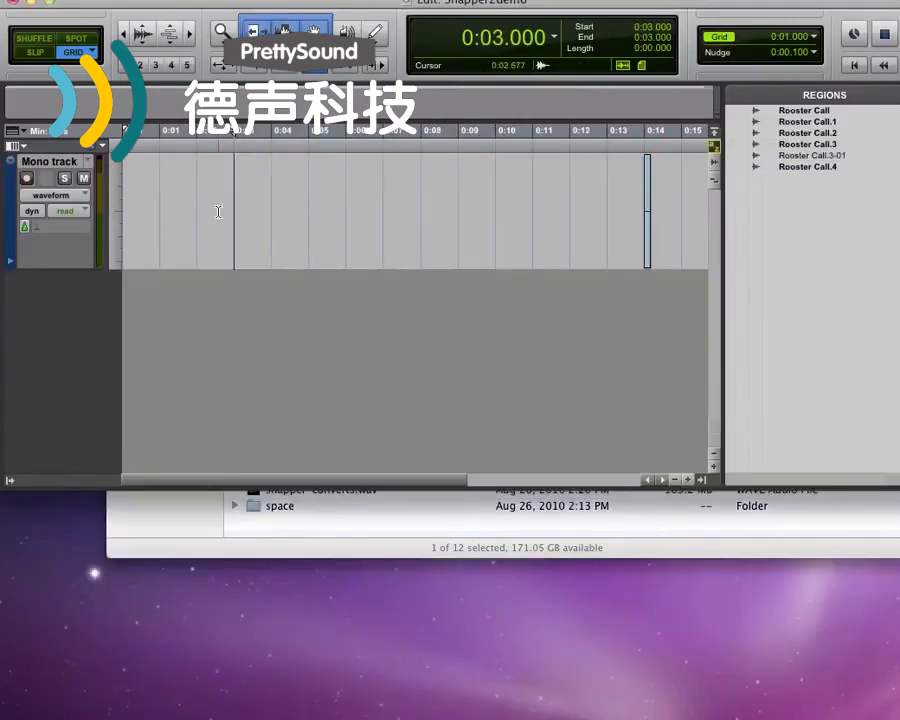
Place the Pro Tools cursor at 2 seconds and spot the selected Fireworks section to it
{"action": "left_click", "coordinate": [214, 199]}
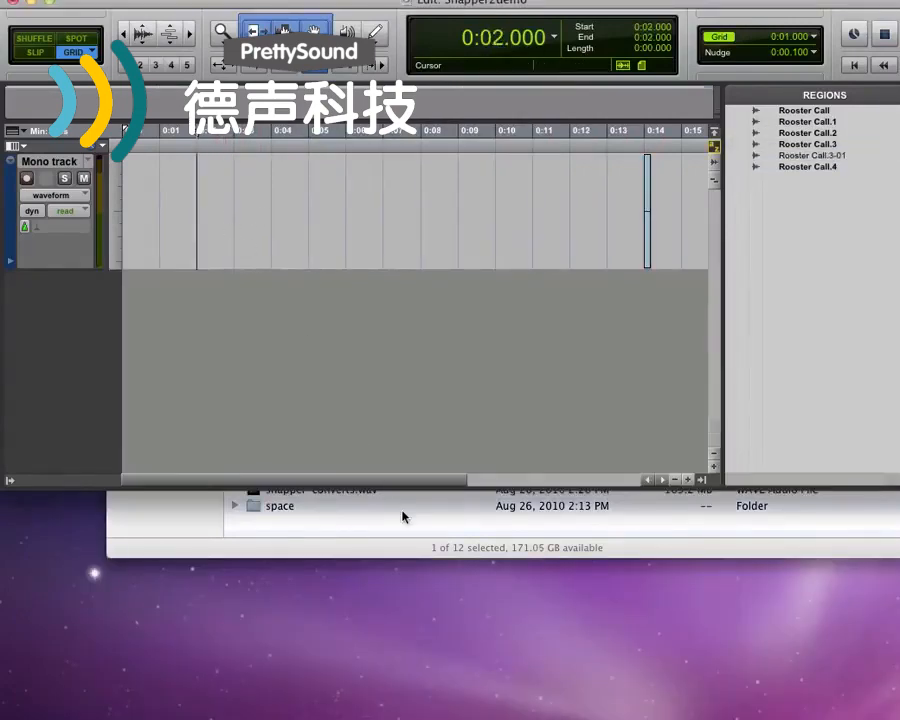
{"action": "left_click", "coordinate": [408, 561]}
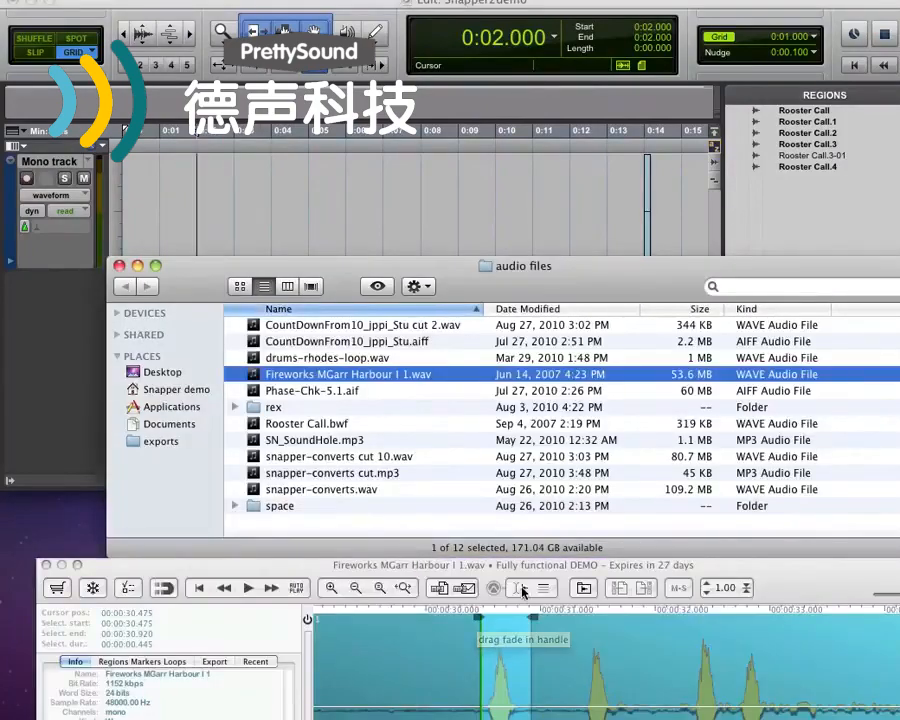
{"action": "left_click", "coordinate": [522, 591]}
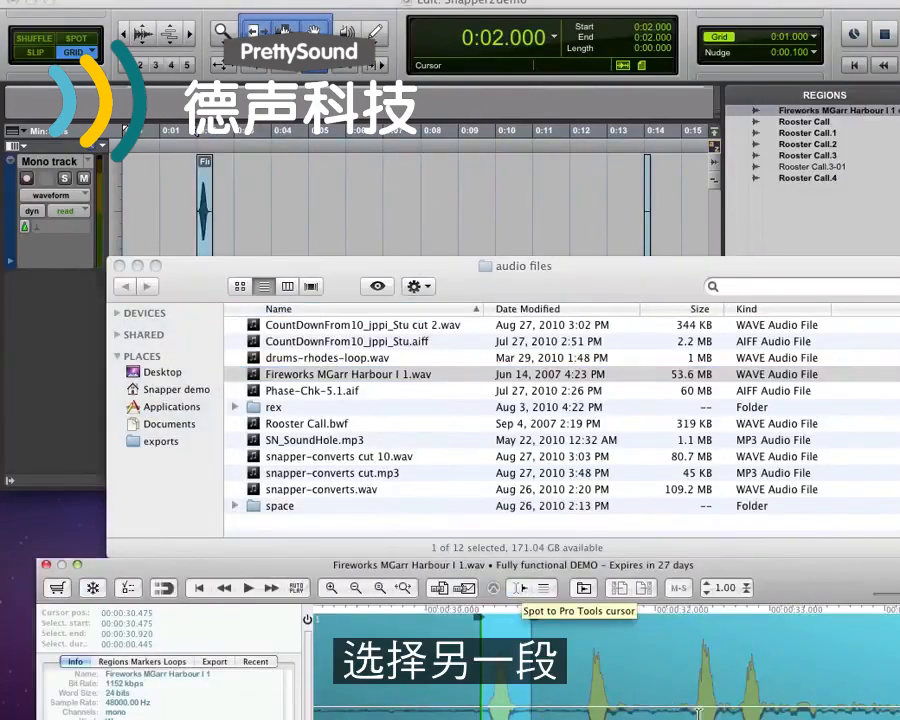
Select another burst from about 32.2 to 33.1 seconds and spot it to the Pro Tools cursor
{"action": "left_click_drag", "start_coordinate": [637, 703], "coordinate": [733, 716]}
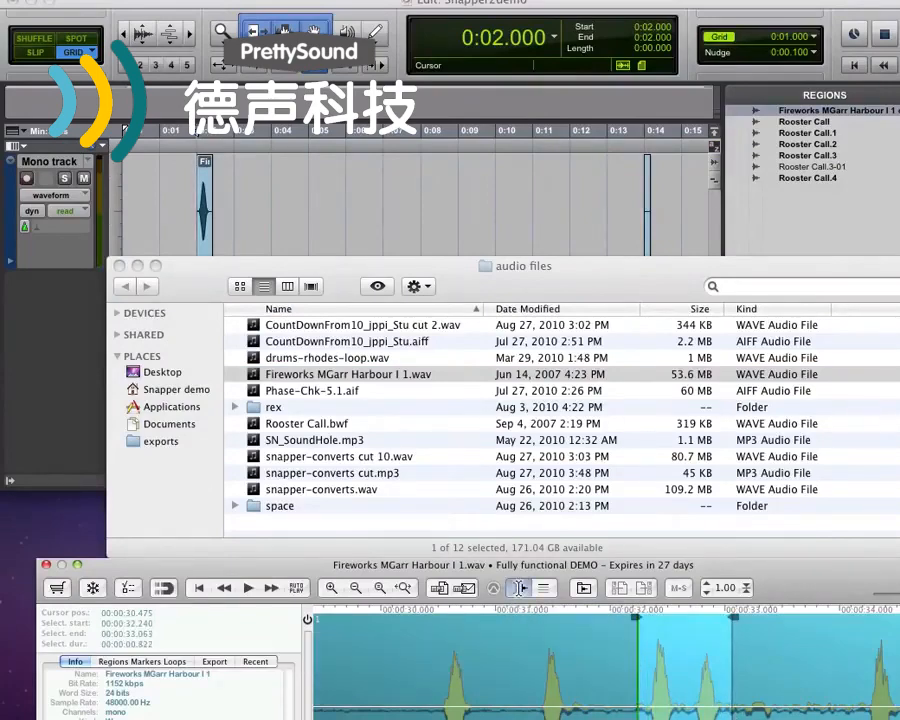
{"action": "left_click", "coordinate": [522, 591]}
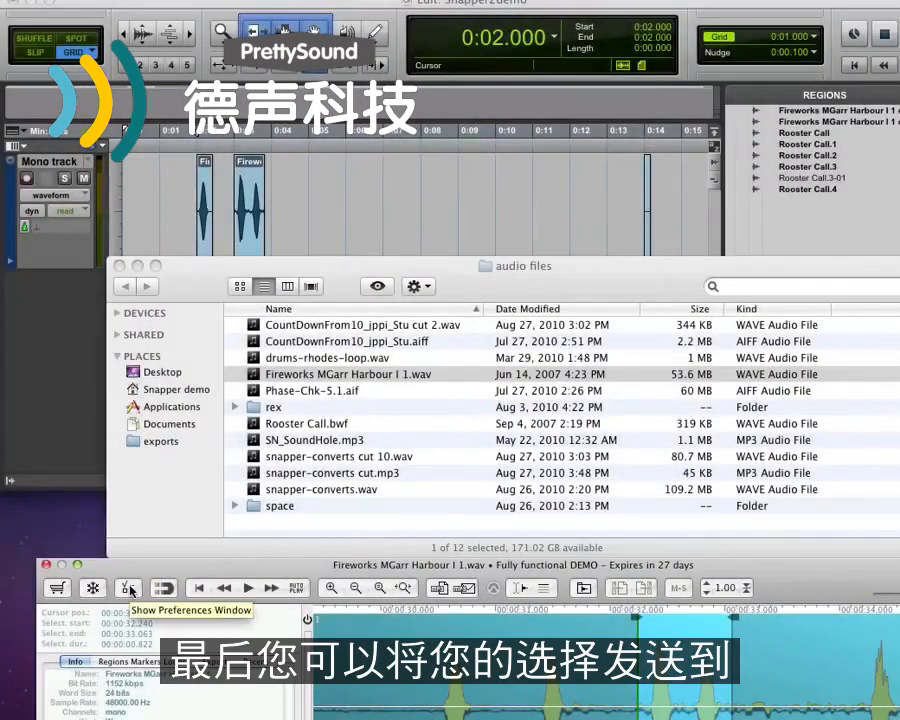
Set the Export to Folder destination in Snapper Preferences to the Desktop's audio files folder
{"action": "left_click", "coordinate": [129, 589]}
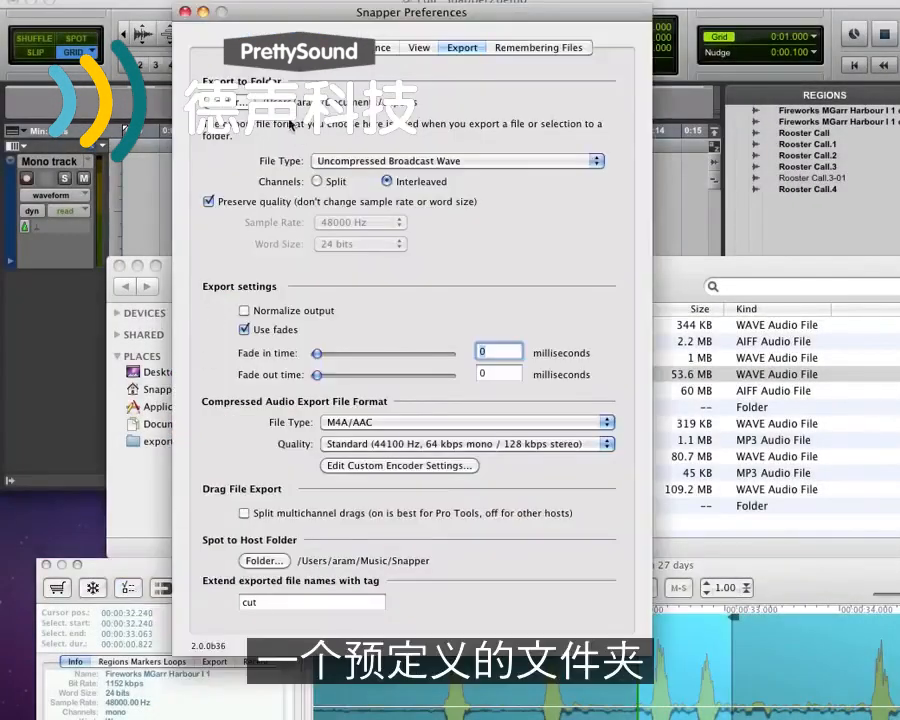
{"action": "left_click", "coordinate": [220, 102]}
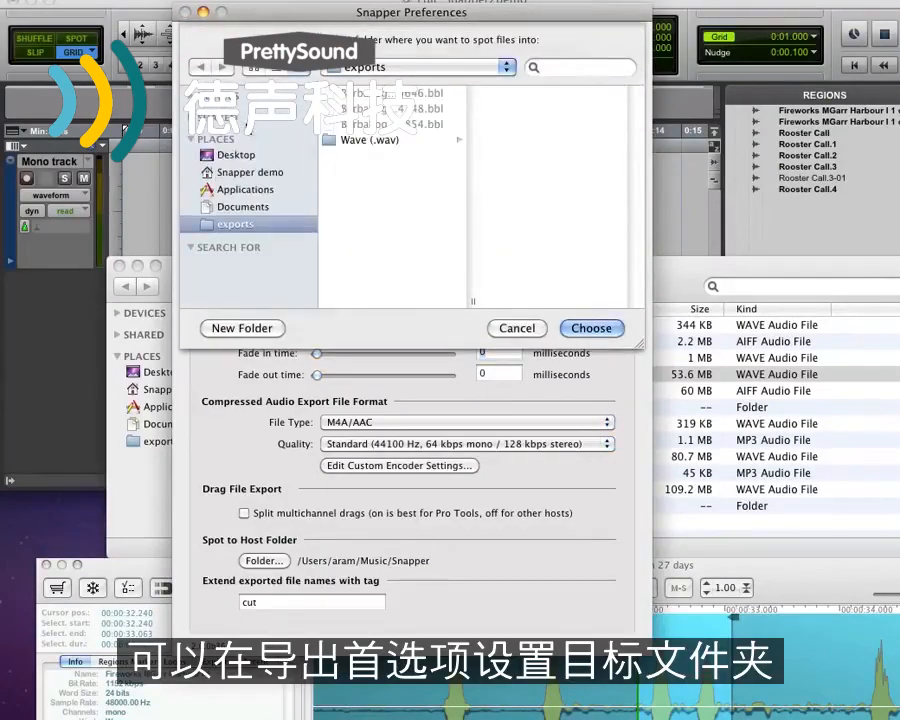
{"action": "left_click", "coordinate": [234, 158]}
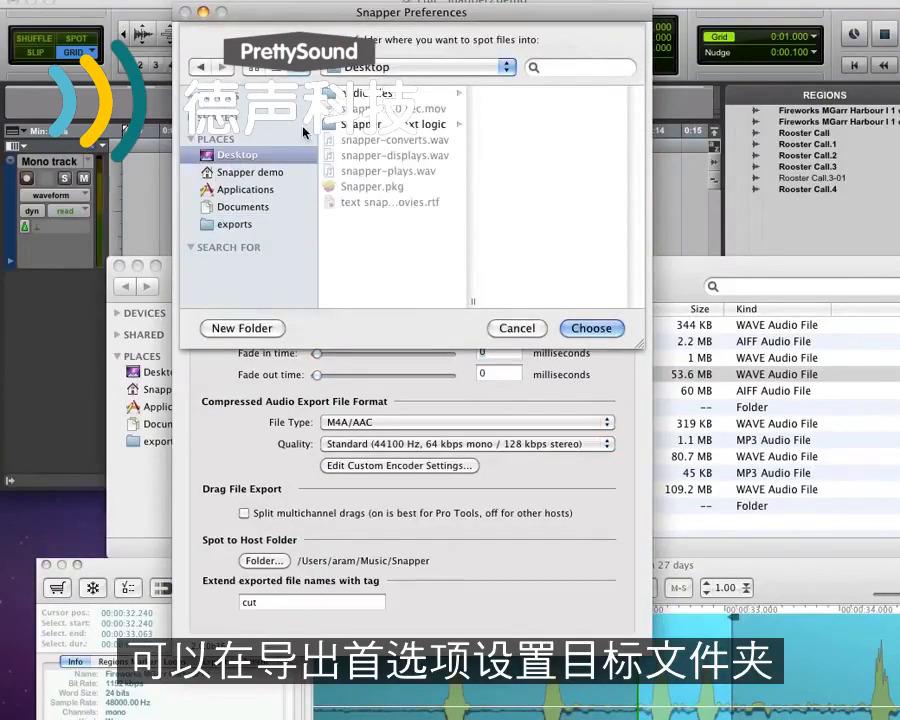
{"action": "left_click", "coordinate": [360, 92]}
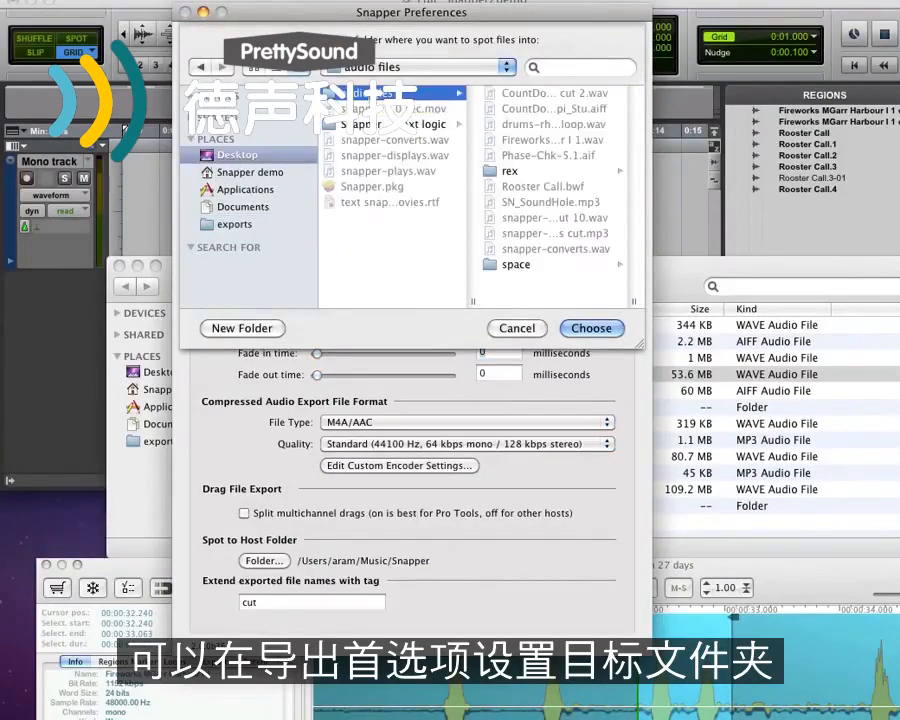
{"action": "left_click", "coordinate": [594, 331]}
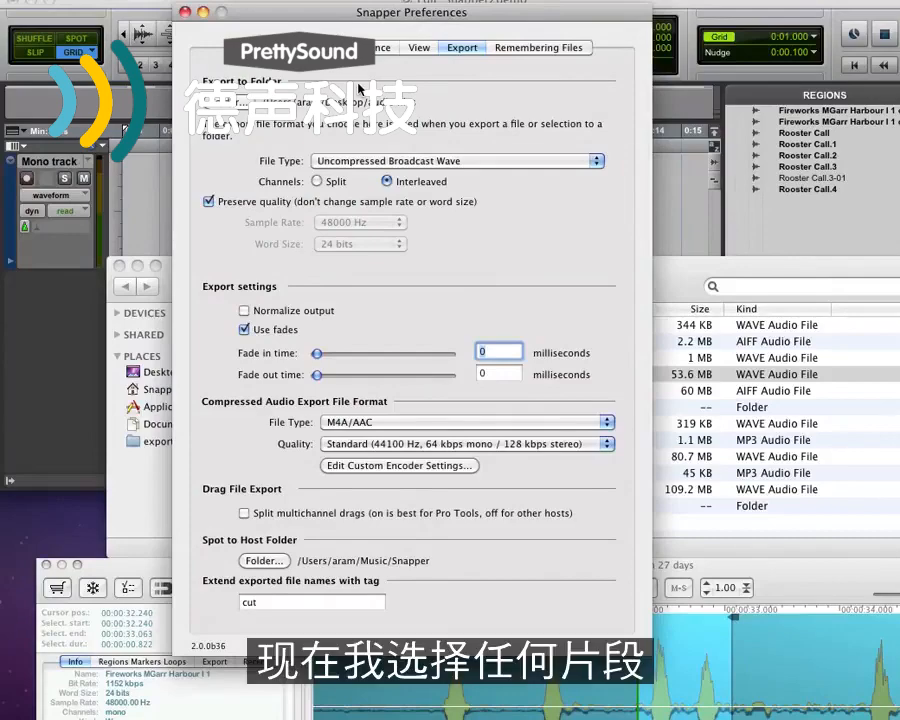
{"action": "left_click", "coordinate": [186, 13]}
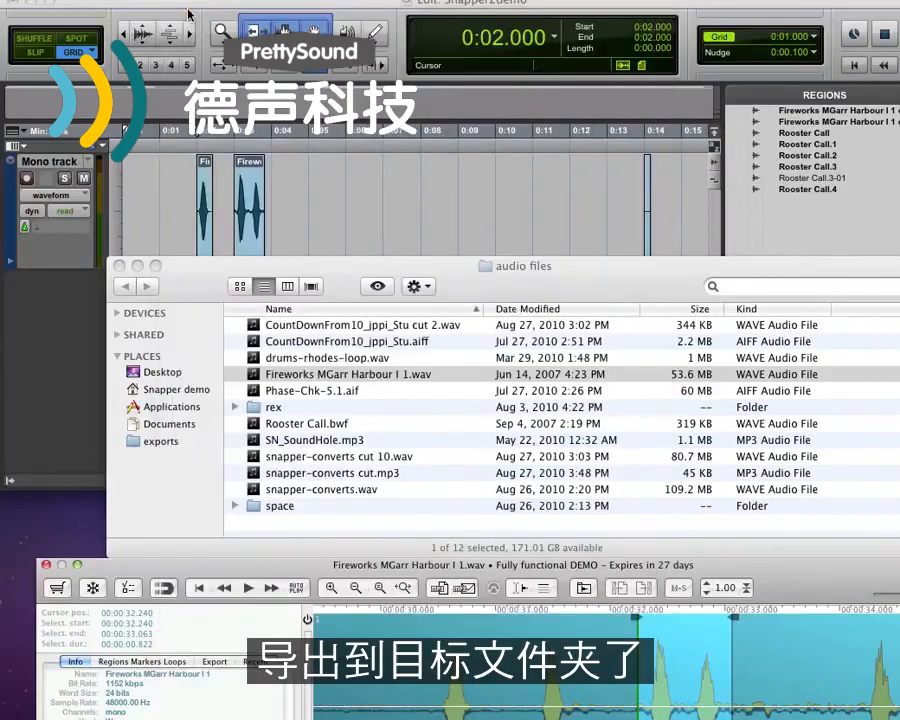
Select a section from about 30.4 to 31.7 seconds and export it to the folder
{"action": "mouse_move", "coordinate": [355, 712]}
{"action": "left_mouse_down"}
{"action": "mouse_move", "coordinate": [355, 703]}
{"action": "mouse_move", "coordinate": [355, 719]}
{"action": "left_mouse_up"}
{"action": "left_click_drag", "start_coordinate": [494, 715], "coordinate": [792, 710]}
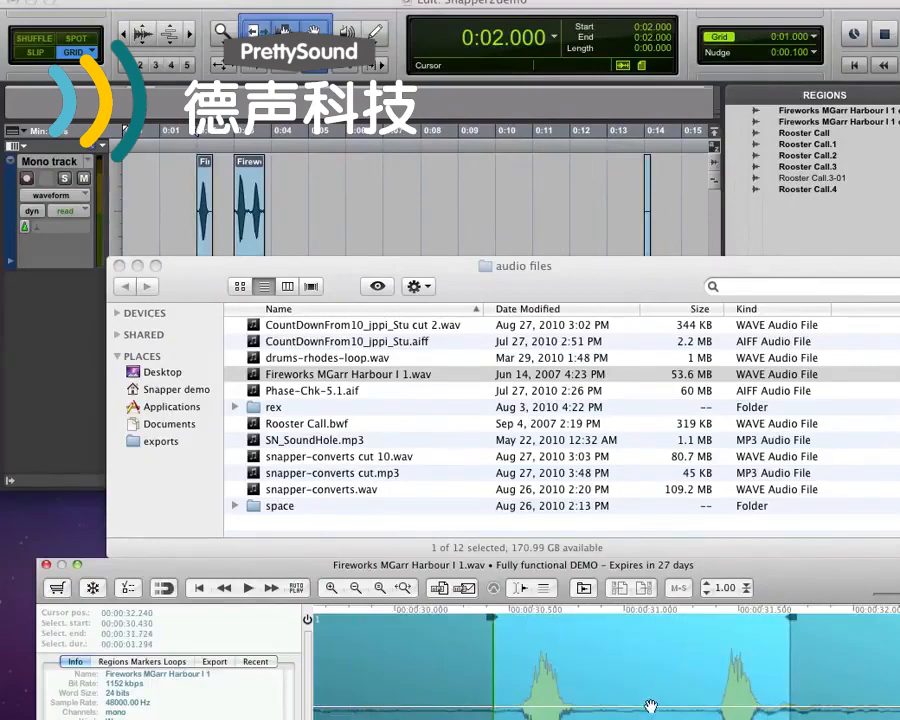
{"action": "left_click", "coordinate": [585, 590]}
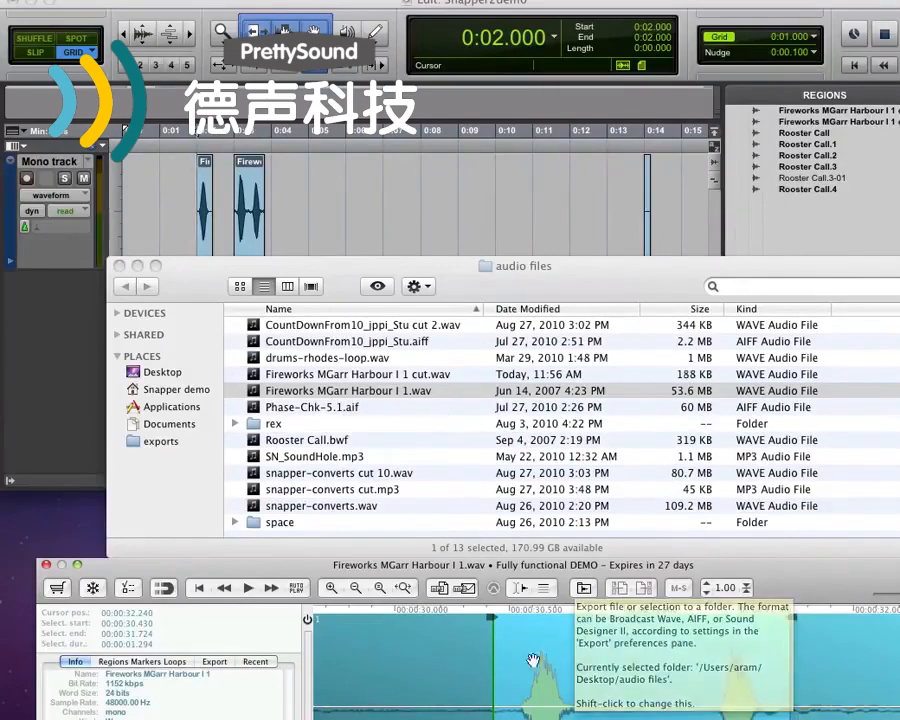
Review the Export preferences and the Export tab in the main window's side panel
{"action": "left_click", "coordinate": [461, 688]}
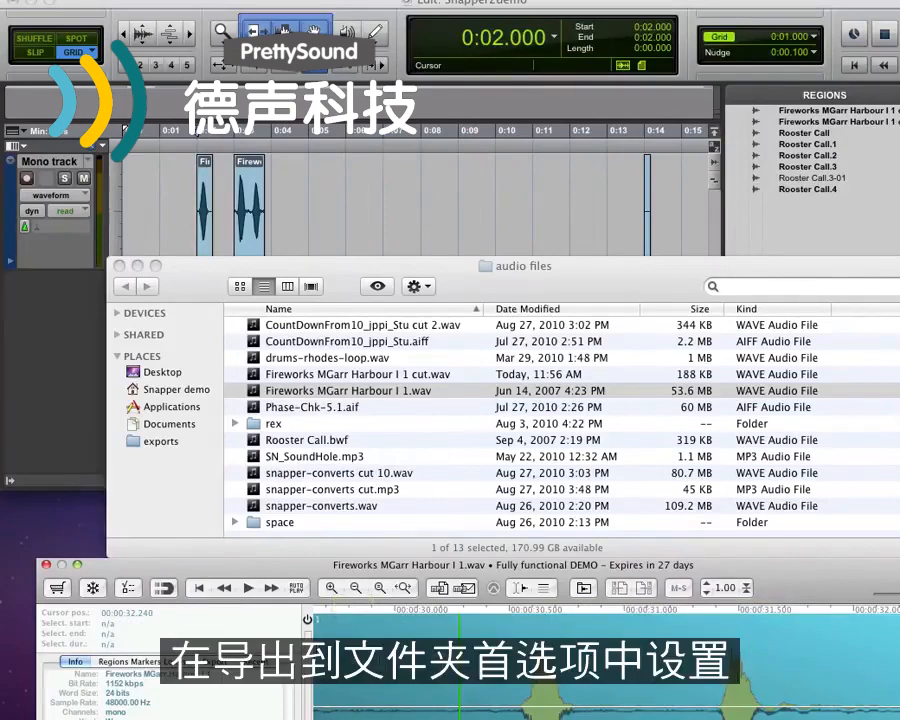
{"action": "left_click", "coordinate": [127, 590]}
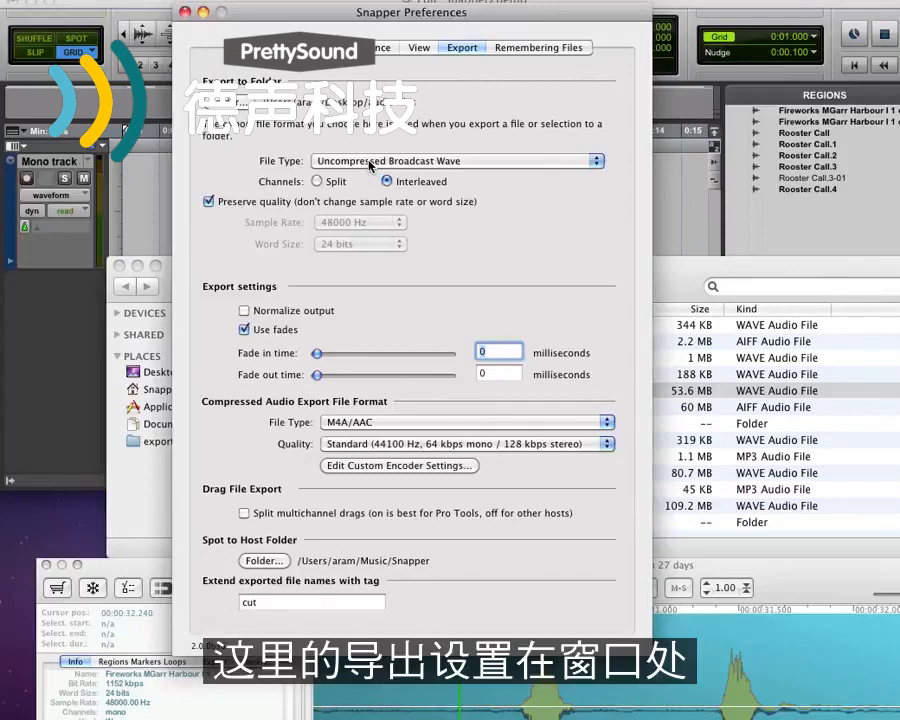
{"action": "left_click", "coordinate": [141, 569]}
{"action": "left_click", "coordinate": [220, 662]}
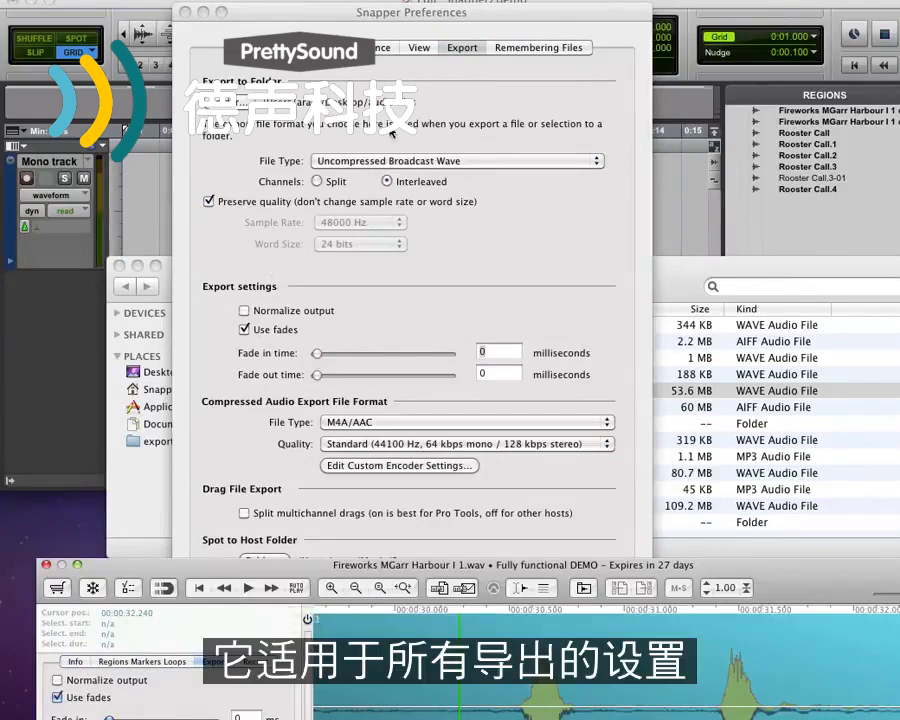
{"action": "left_click", "coordinate": [390, 133]}
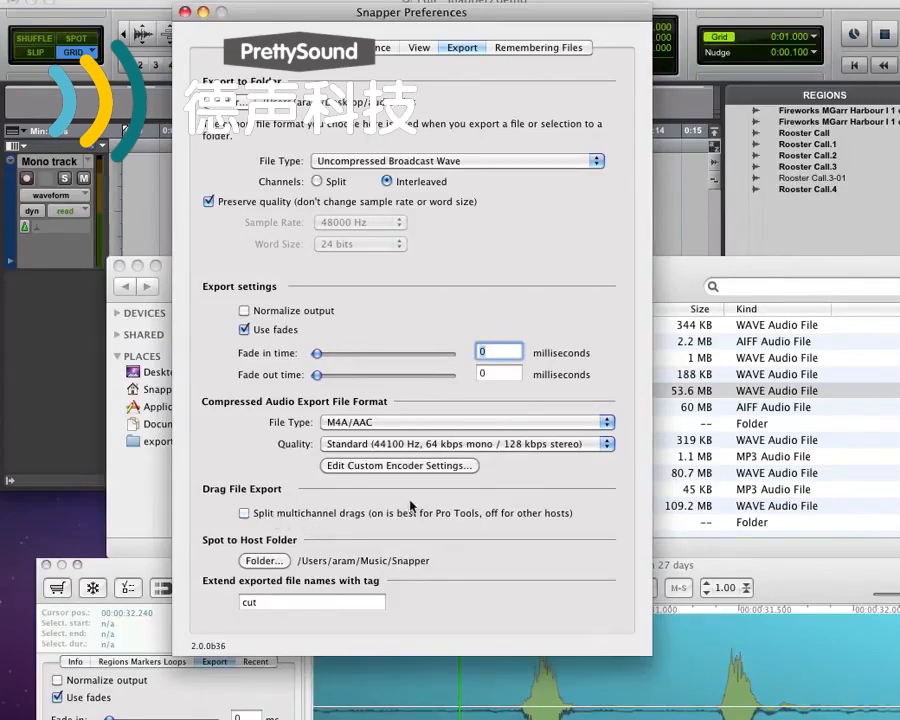
{"action": "left_click", "coordinate": [293, 513]}
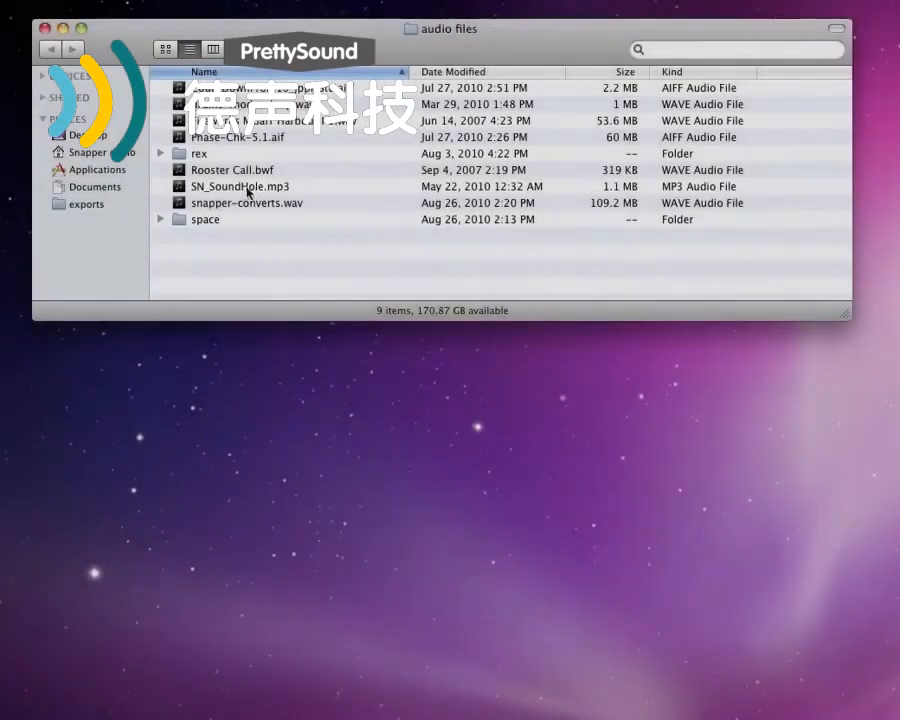
Open SN_SoundHole.mp3 in Snapper and turn on freeze mode
{"action": "double_click", "coordinate": [245, 187]}
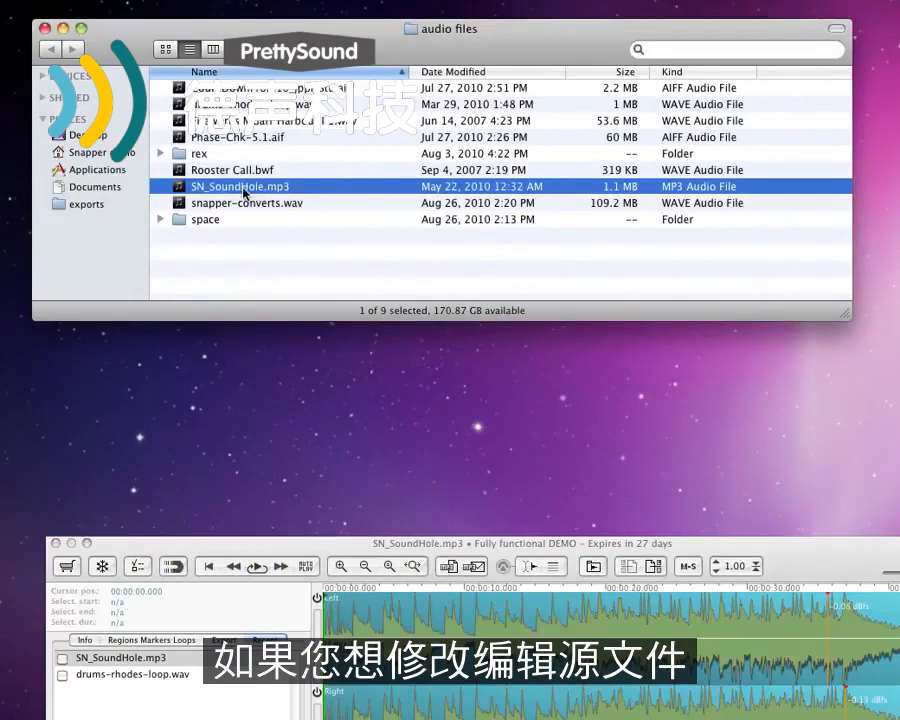
{"action": "left_click", "coordinate": [172, 566]}
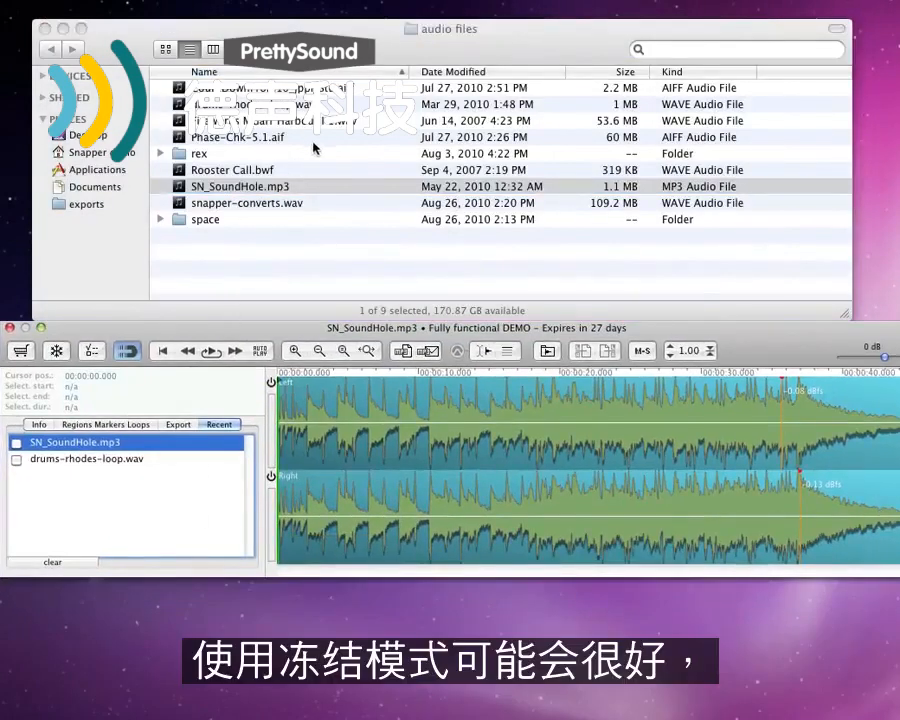
{"action": "left_click", "coordinate": [58, 352]}
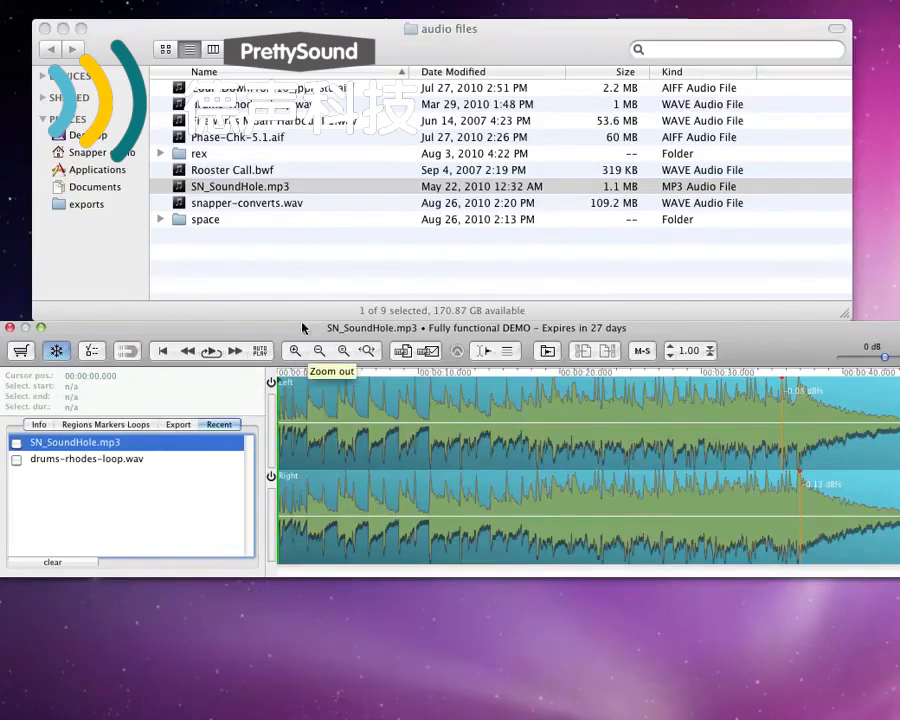
Select several other files in the Finder list while freeze mode is on
{"action": "left_click", "coordinate": [254, 204]}
{"action": "left_click", "coordinate": [254, 206]}
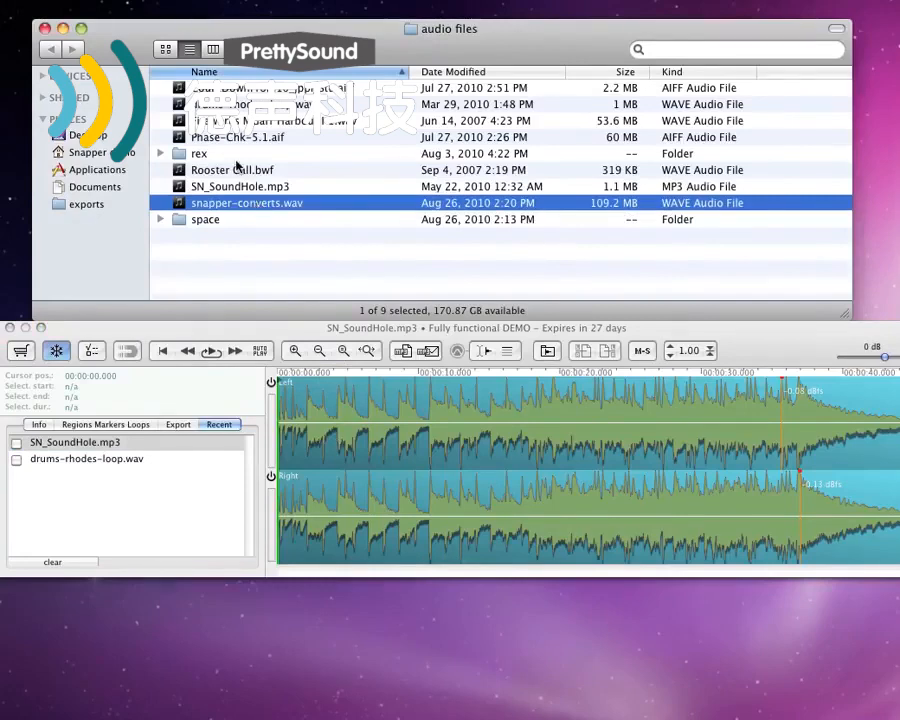
{"action": "left_click", "coordinate": [240, 170]}
{"action": "left_click", "coordinate": [253, 135]}
{"action": "left_click", "coordinate": [253, 121]}
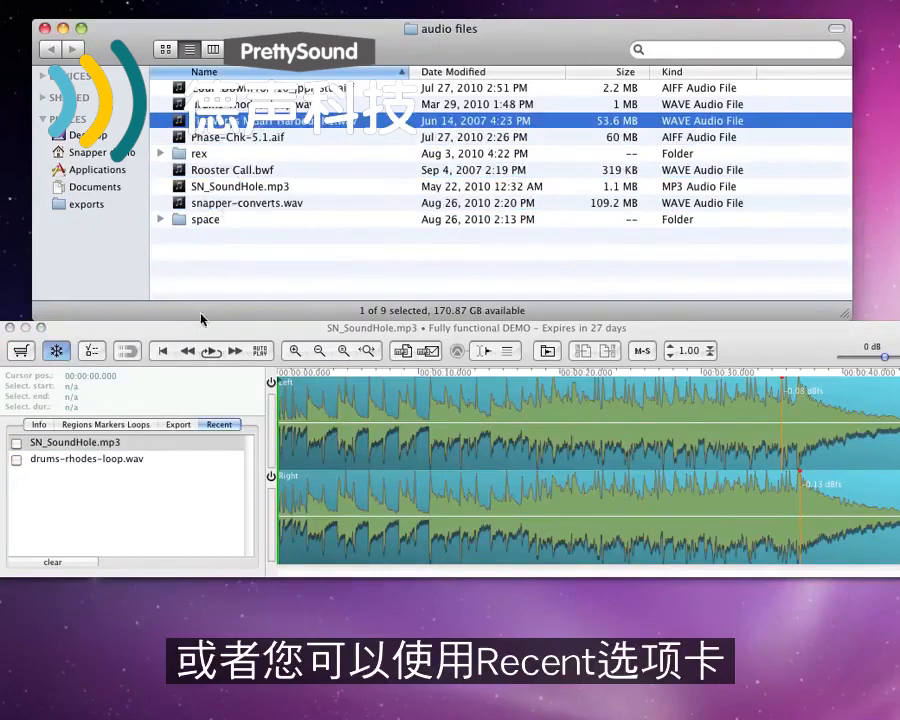
Switch between drums-rhodes-loop.wav and SN_SoundHole.mp3 in the Recent list and turn freeze mode off
{"action": "left_click", "coordinate": [101, 463]}
{"action": "left_click", "coordinate": [101, 460]}
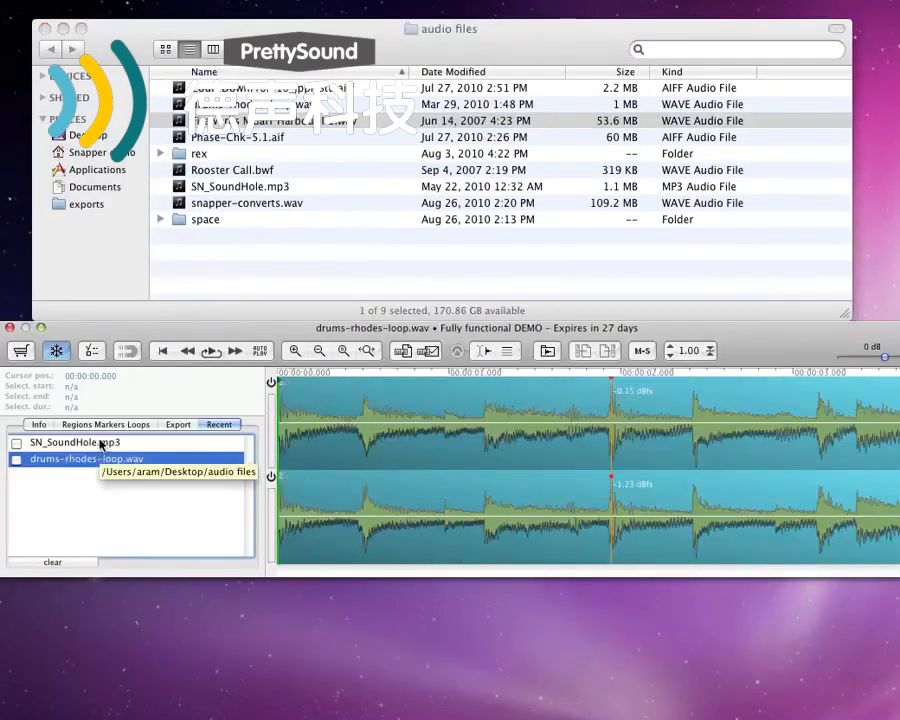
{"action": "left_click", "coordinate": [101, 445]}
{"action": "left_click", "coordinate": [110, 462]}
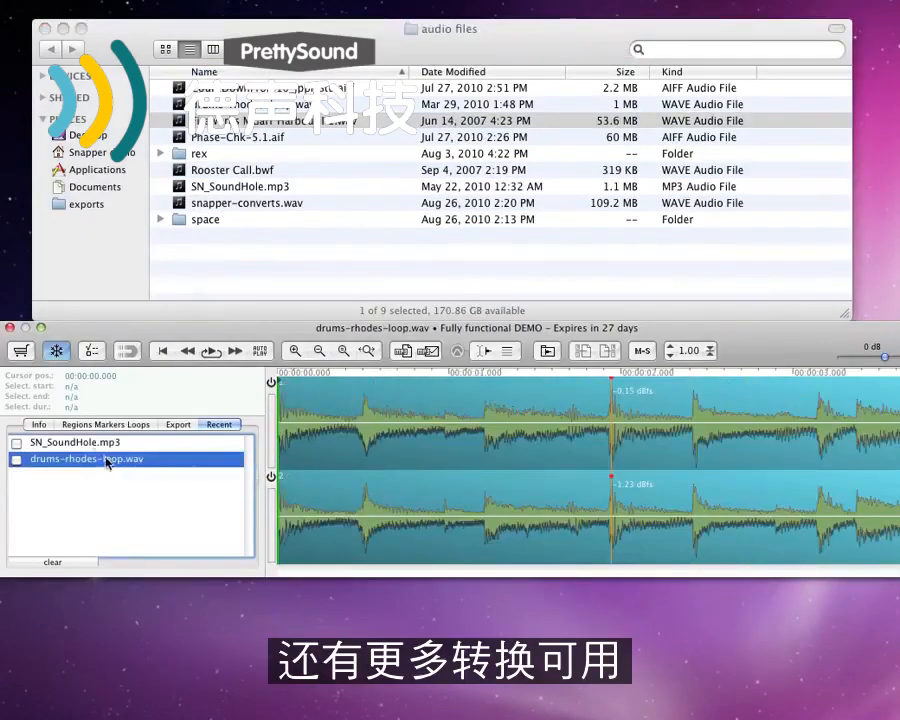
{"action": "left_click", "coordinate": [56, 350]}
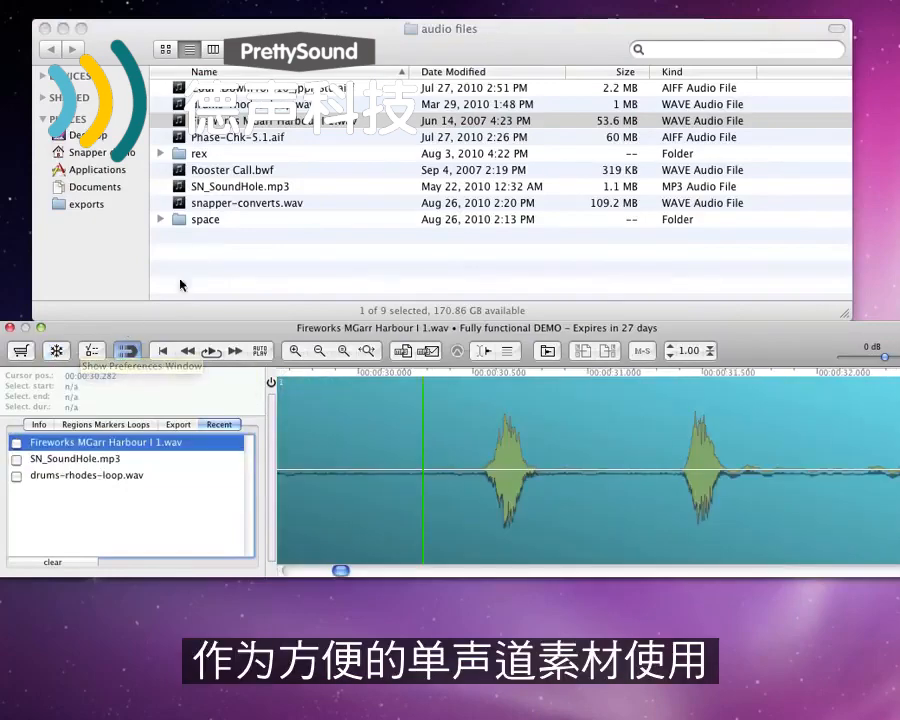
Open drums-rhodes-loop.wav from the Finder list and split it into a stereo .L/.R file pair
{"action": "left_click", "coordinate": [260, 48]}
{"action": "left_click", "coordinate": [276, 107]}
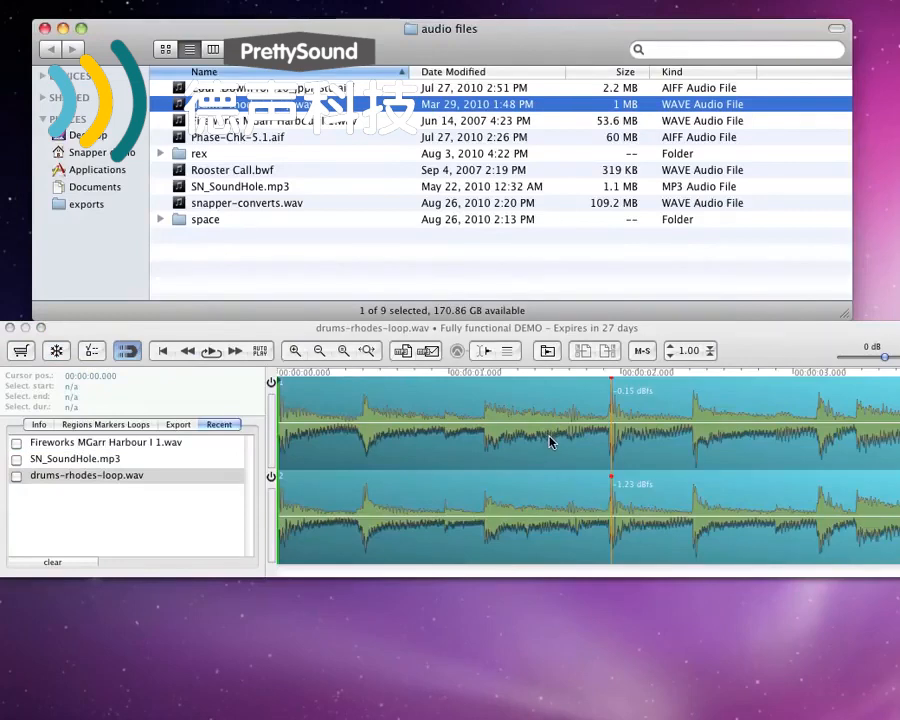
{"action": "left_click", "coordinate": [536, 455]}
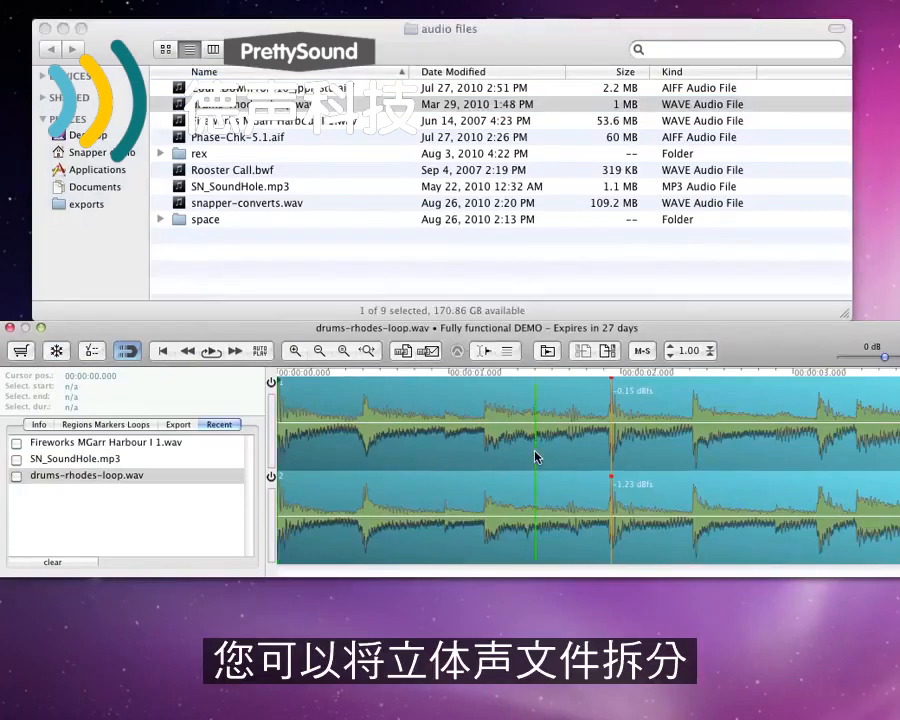
{"action": "left_click", "coordinate": [608, 351]}
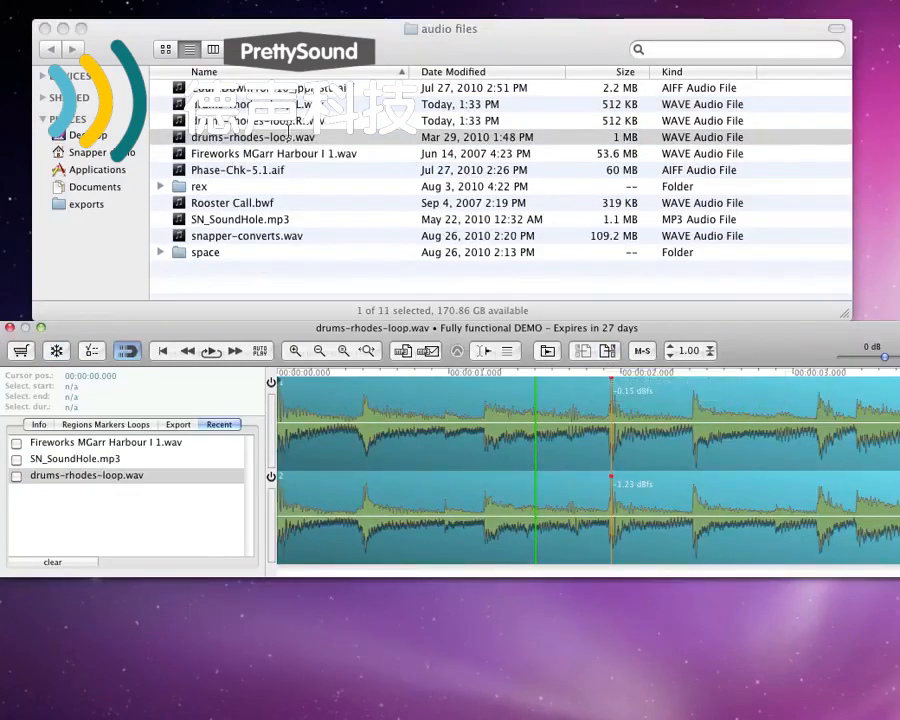
Open drums-rhodes-loop.L.wav, merge the pair back into a single interleaved stereo file, and open the merged file
{"action": "left_click", "coordinate": [312, 143]}
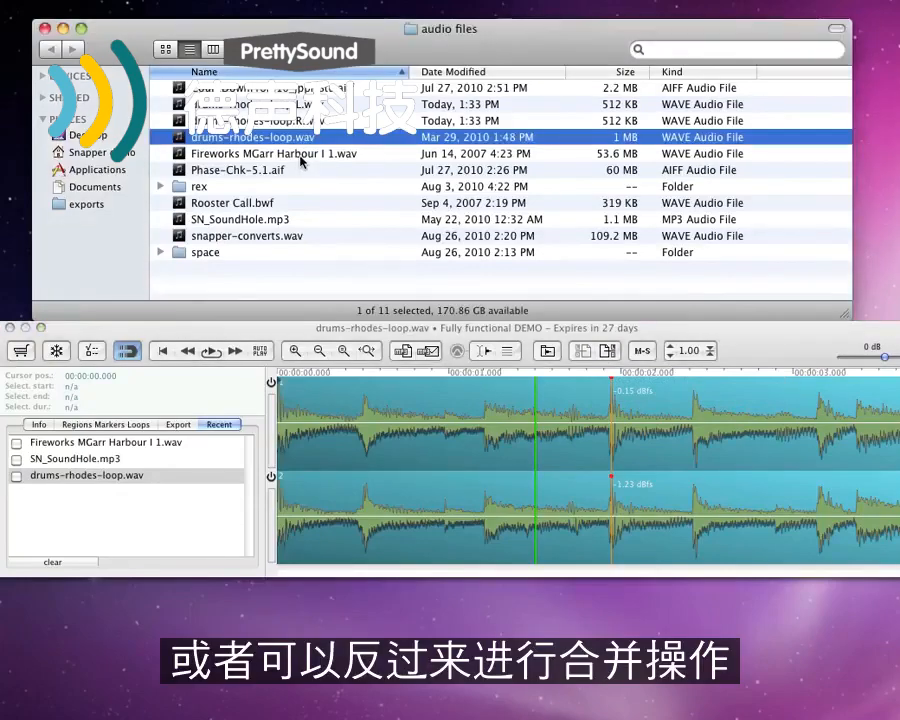
{"action": "left_click", "coordinate": [304, 105]}
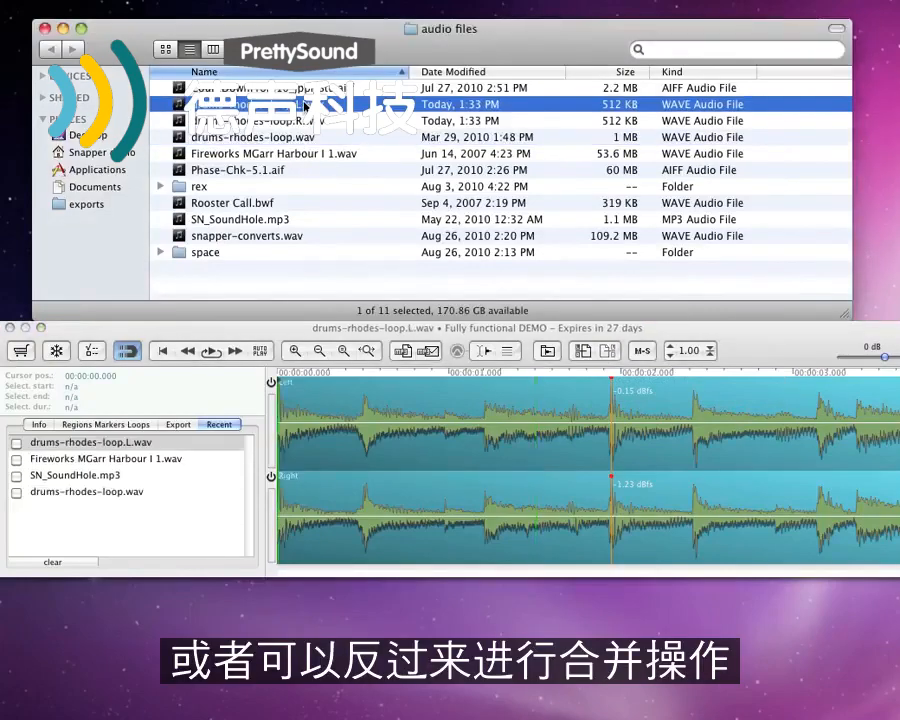
{"action": "left_click", "coordinate": [577, 352]}
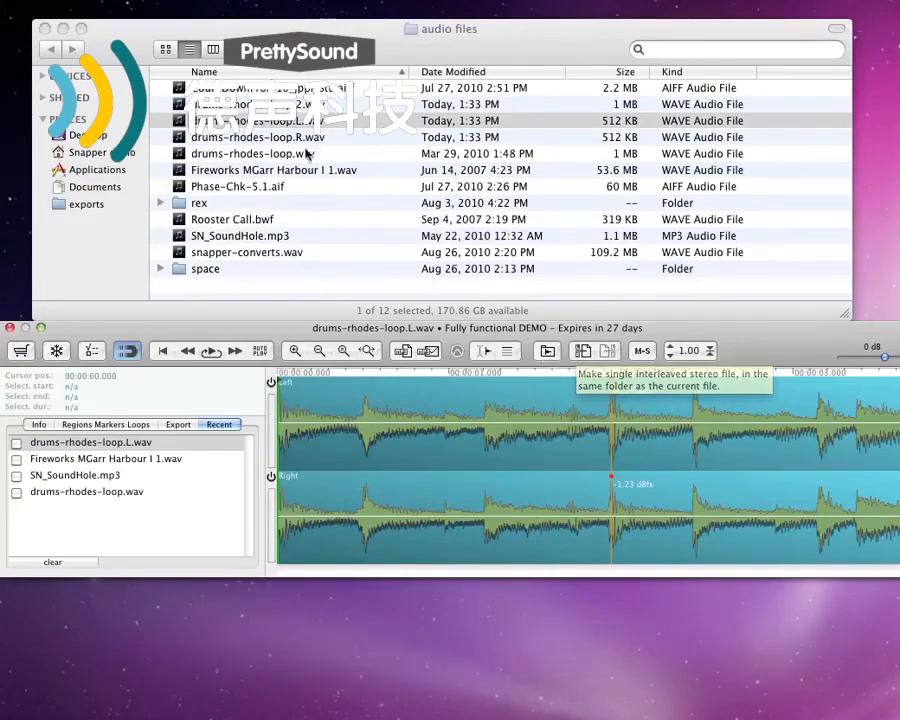
{"action": "left_click", "coordinate": [306, 105]}
{"action": "left_click", "coordinate": [305, 105]}
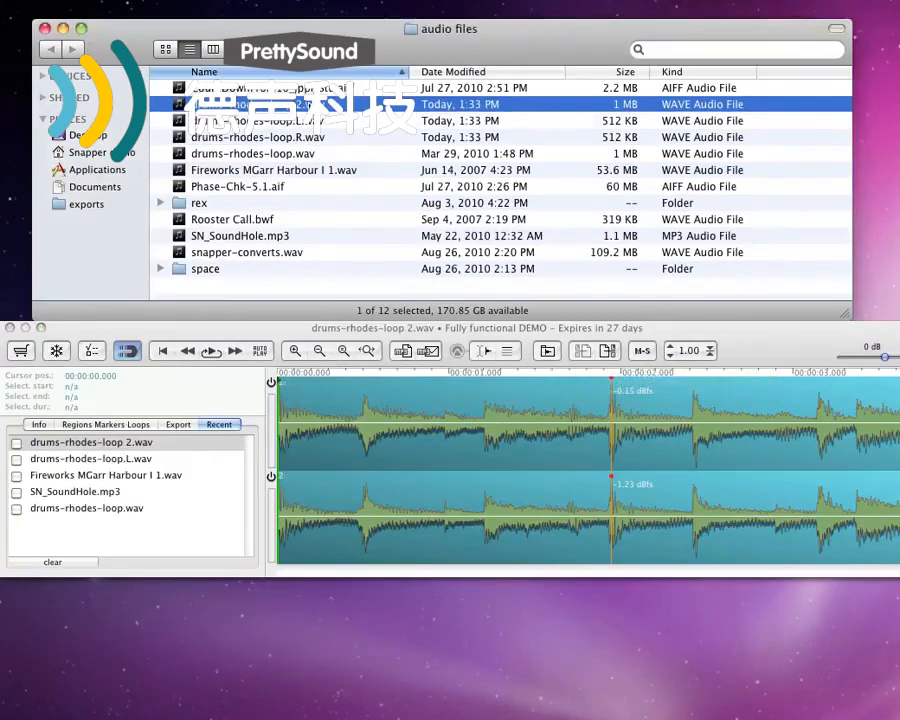